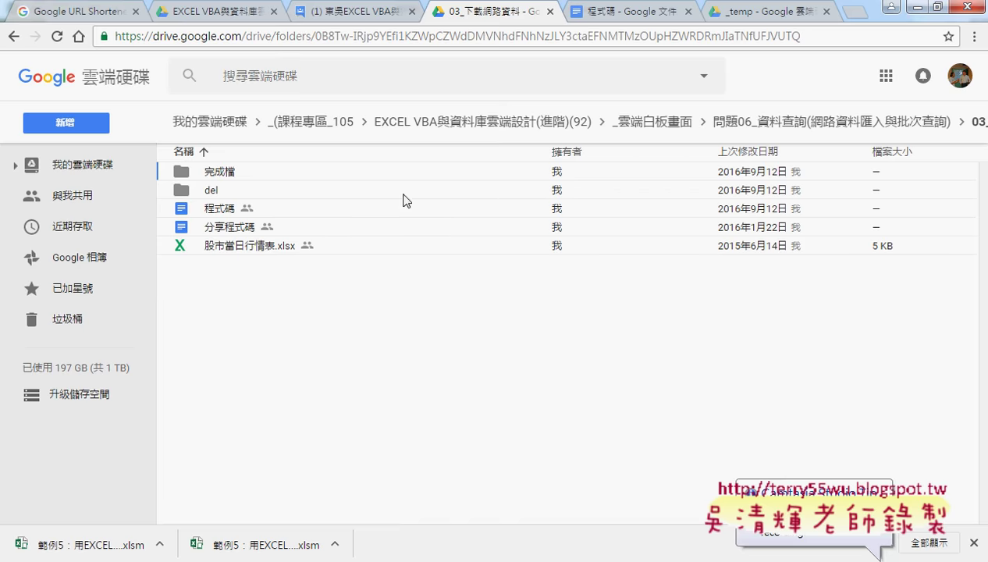
- Navigate Google Drive from _雲端白板畫面 through 其他補充範例(89) and 02_進階 into _下載網路資料相關
{"action": "left_click", "coordinate": [660, 129]}
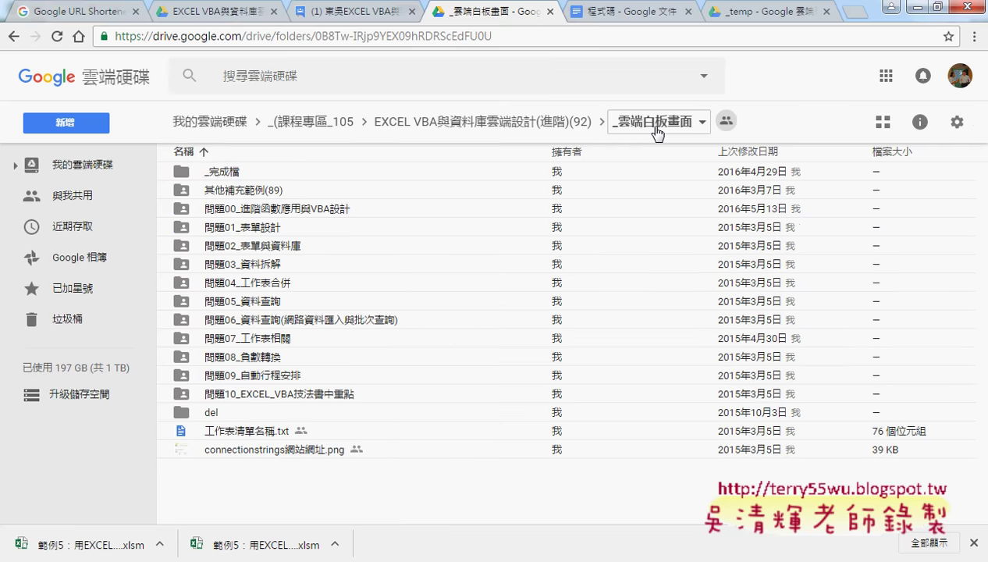
{"action": "left_click", "coordinate": [260, 197]}
{"action": "double_click", "coordinate": [260, 197]}
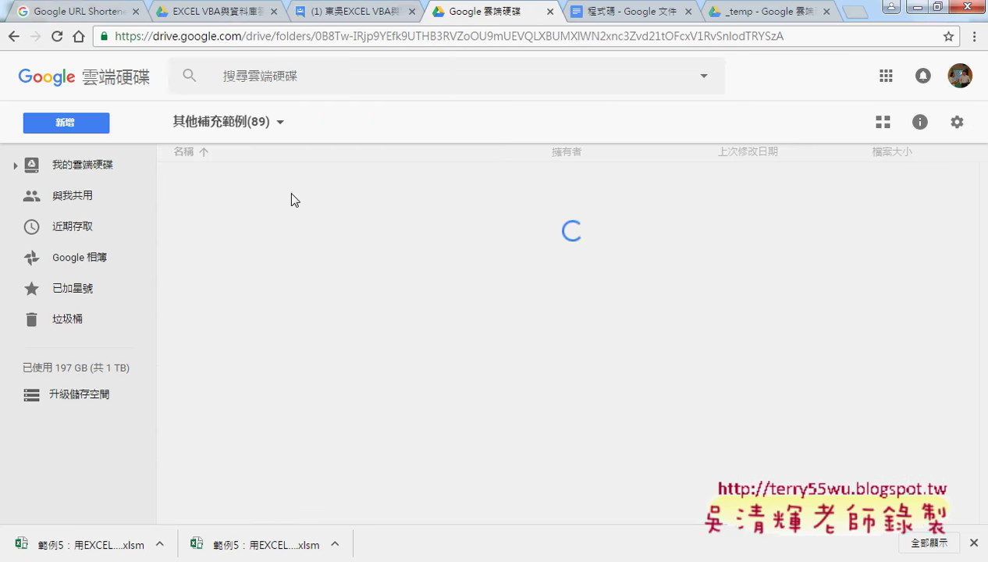
{"action": "double_click", "coordinate": [269, 193]}
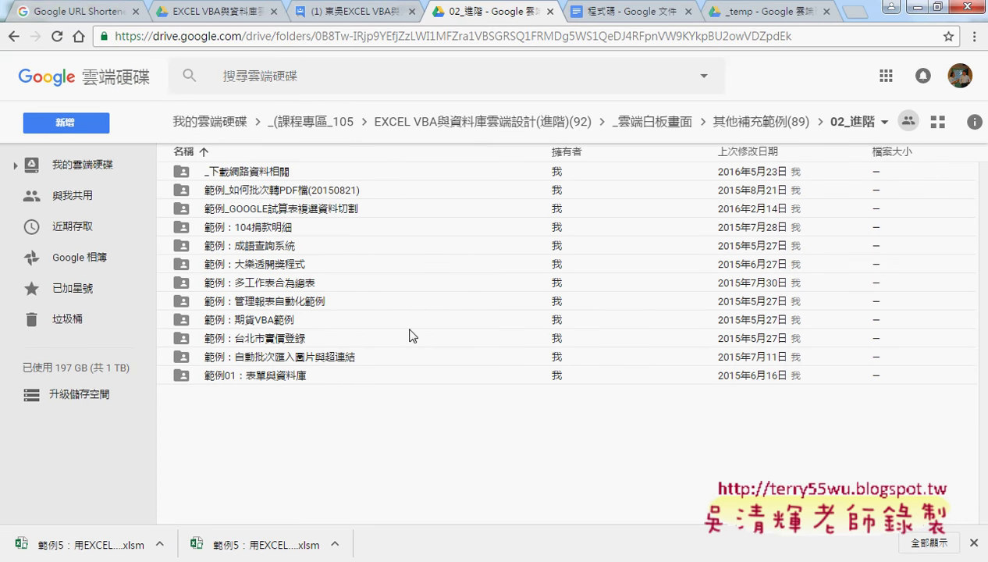
{"action": "double_click", "coordinate": [267, 174]}
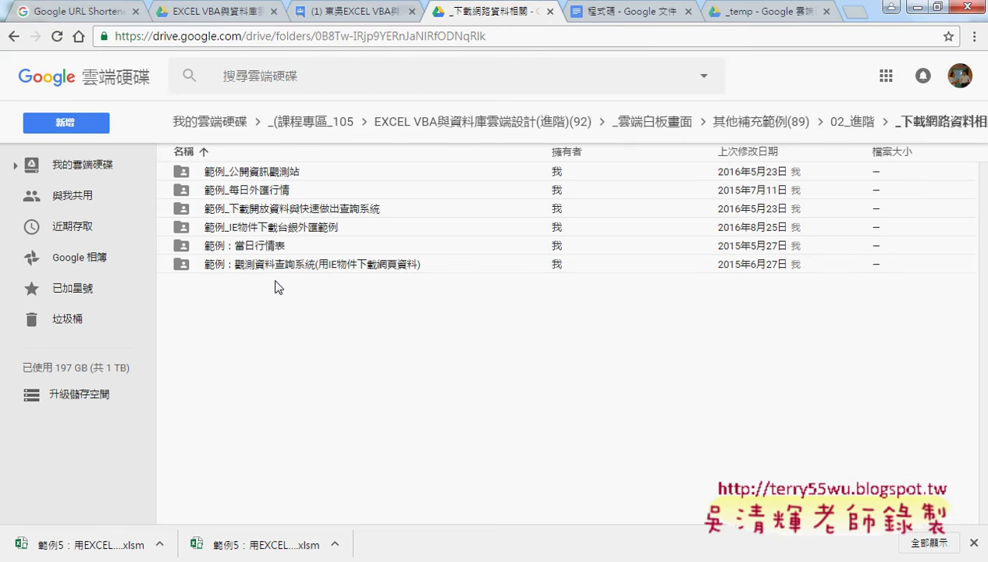
{"action": "left_click", "coordinate": [267, 266]}
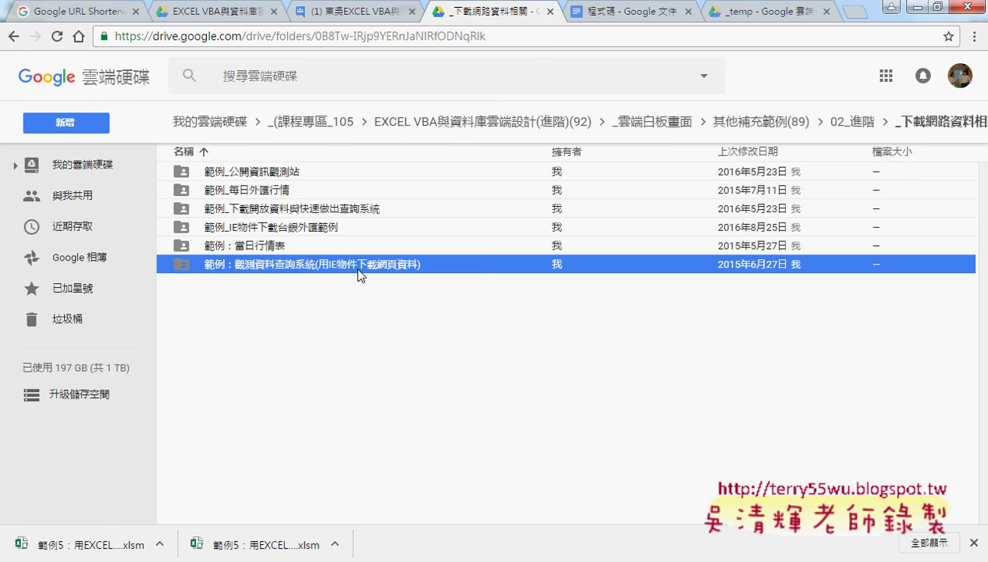
{"action": "left_click_drag", "start_coordinate": [359, 270], "coordinate": [422, 274]}
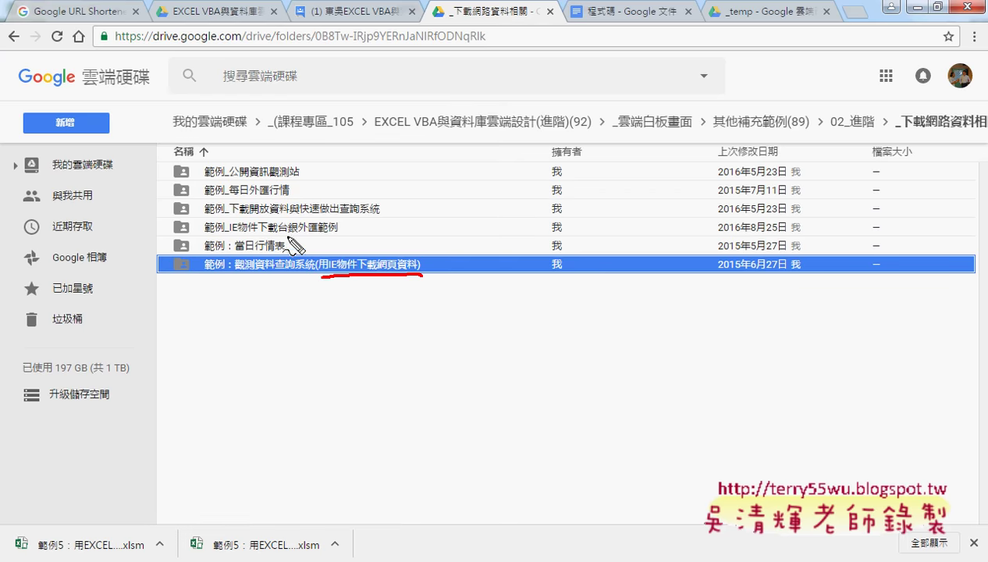
{"action": "mouse_move", "coordinate": [226, 232]}
{"action": "left_mouse_down"}
{"action": "mouse_move", "coordinate": [347, 231]}
{"action": "mouse_move", "coordinate": [316, 222]}
{"action": "left_mouse_up"}
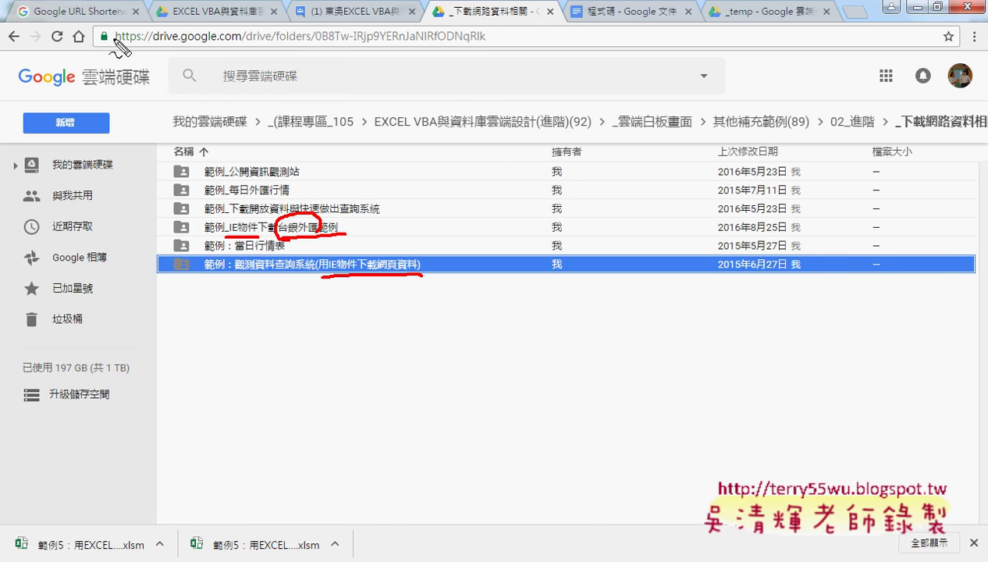
{"action": "key", "text": "Escape"}
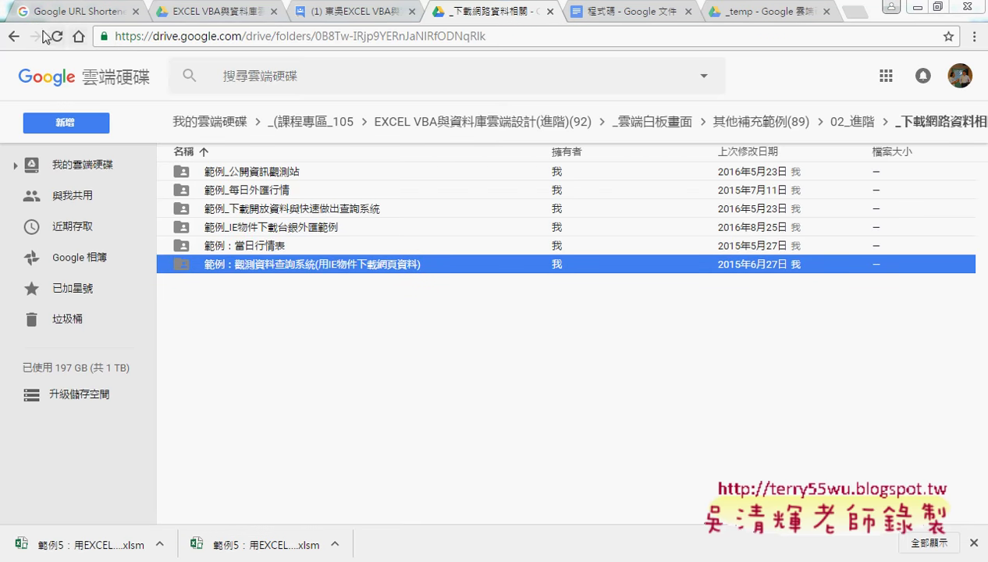
- Go back four folder levels to the 03_下載網路資料 folder
{"action": "left_click", "coordinate": [14, 37]}
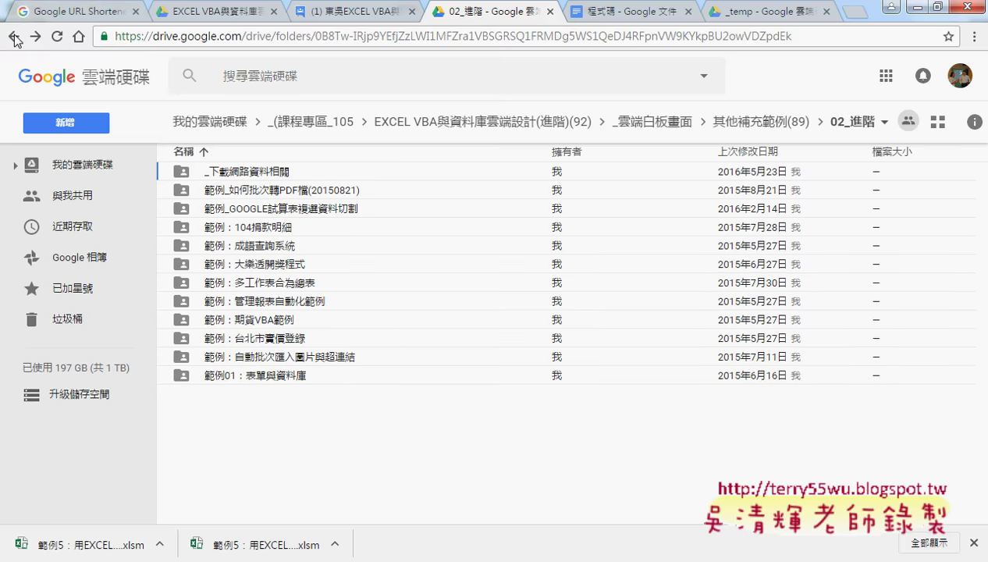
{"action": "left_click", "coordinate": [14, 37]}
{"action": "left_click", "coordinate": [14, 36]}
{"action": "left_click", "coordinate": [14, 37]}
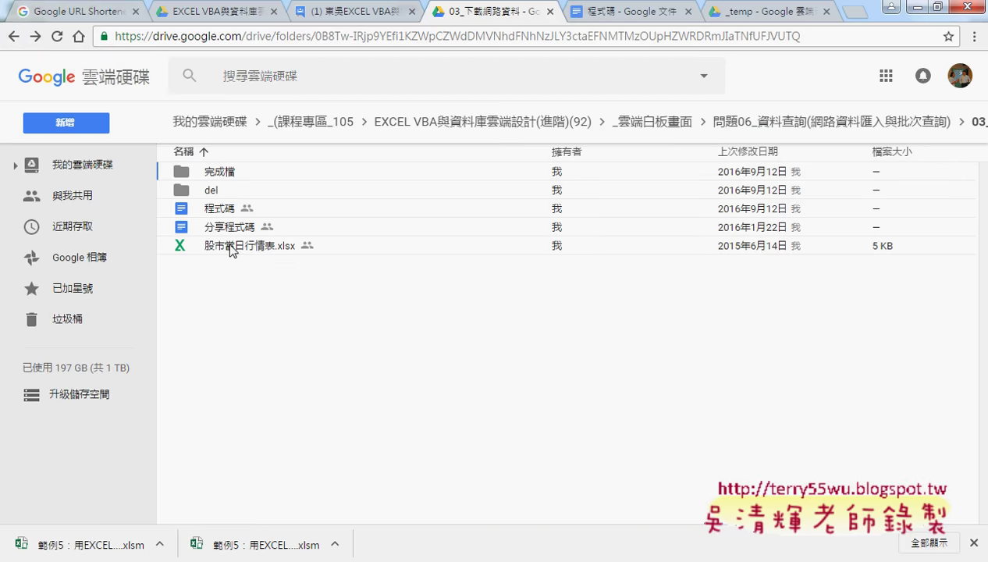
- Download 股市當日行情表.xlsx and open the downloaded workbook
{"action": "left_click", "coordinate": [232, 244]}
{"action": "right_click", "coordinate": [295, 243]}
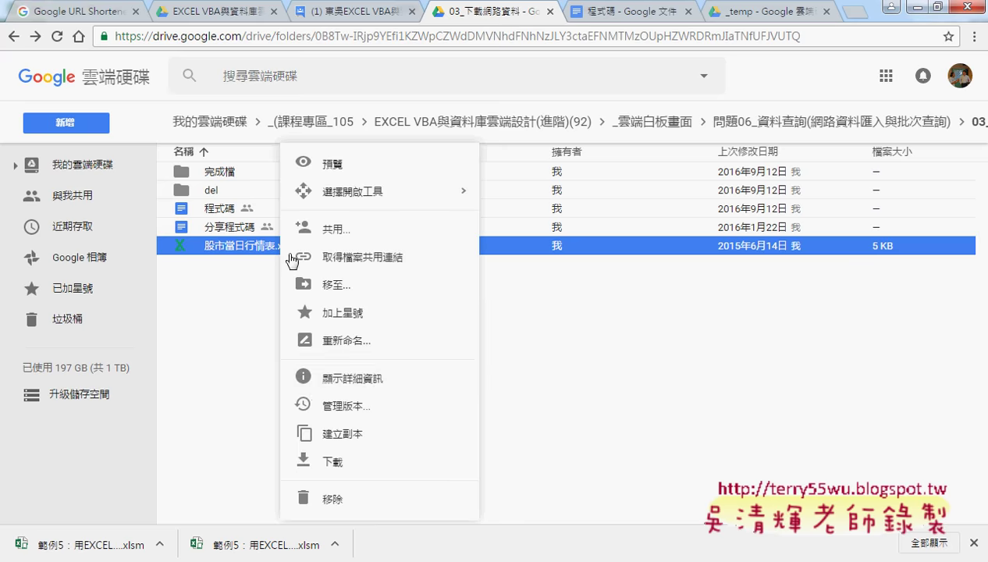
{"action": "left_click", "coordinate": [324, 457]}
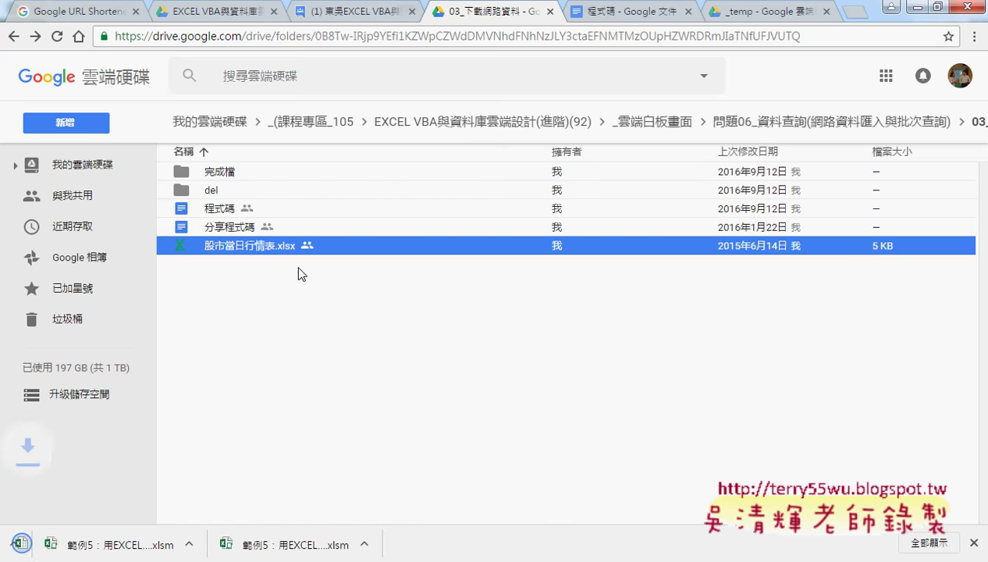
{"action": "left_click", "coordinate": [159, 543]}
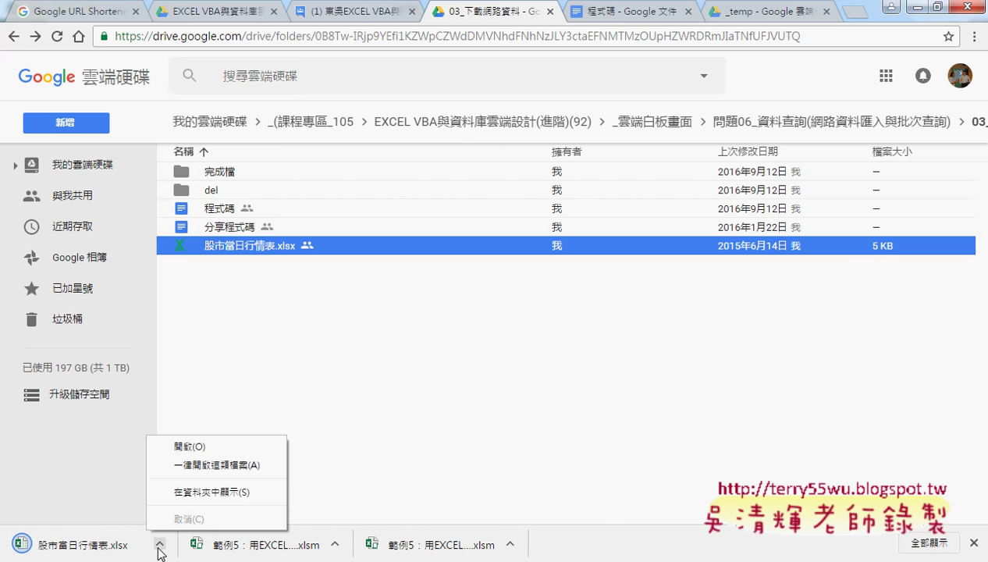
{"action": "left_click", "coordinate": [205, 444]}
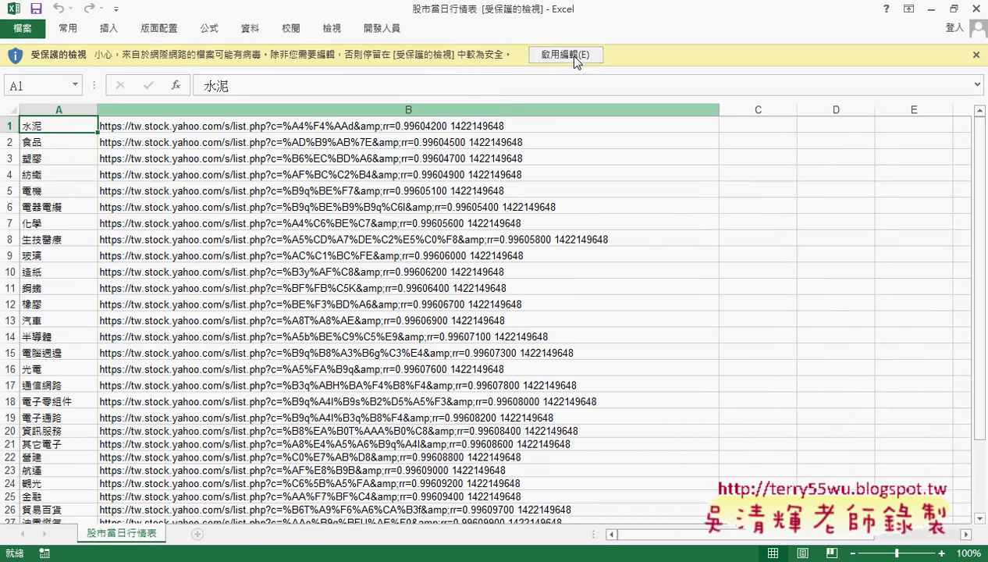
- Enable editing and insert a blank row 1 above the category data
{"action": "left_click", "coordinate": [566, 53]}
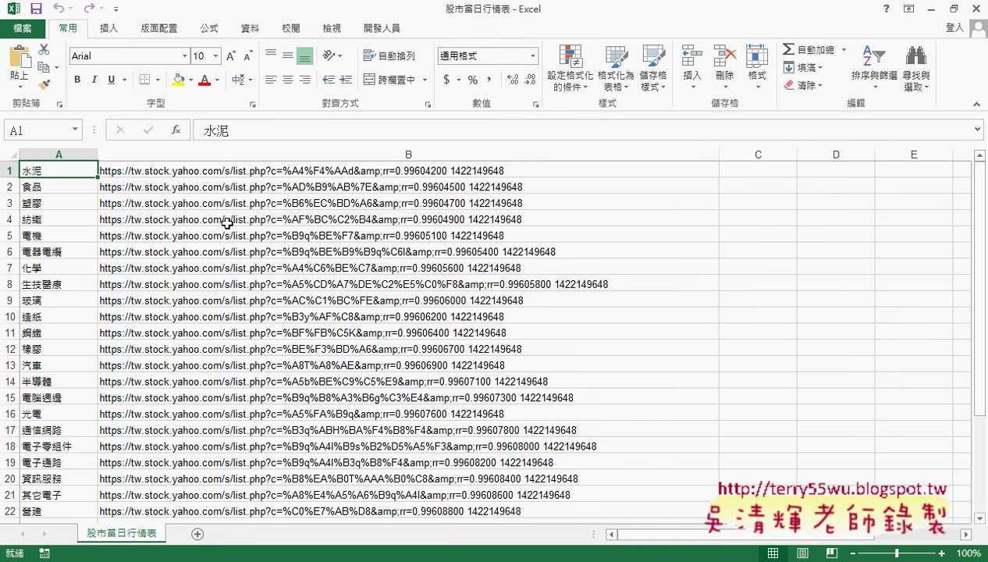
{"action": "left_click", "coordinate": [7, 171]}
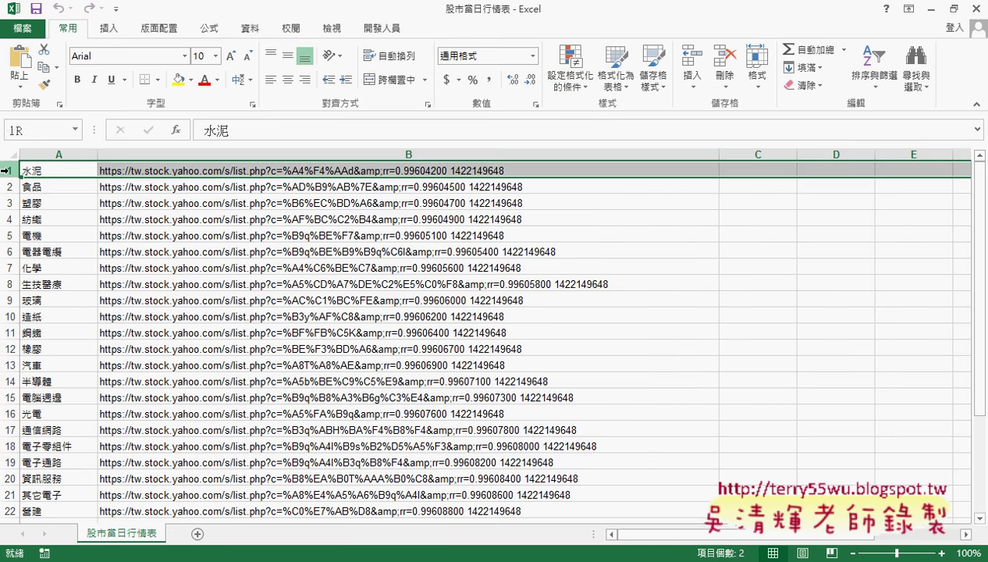
{"action": "right_click", "coordinate": [124, 170]}
{"action": "left_click", "coordinate": [164, 277]}
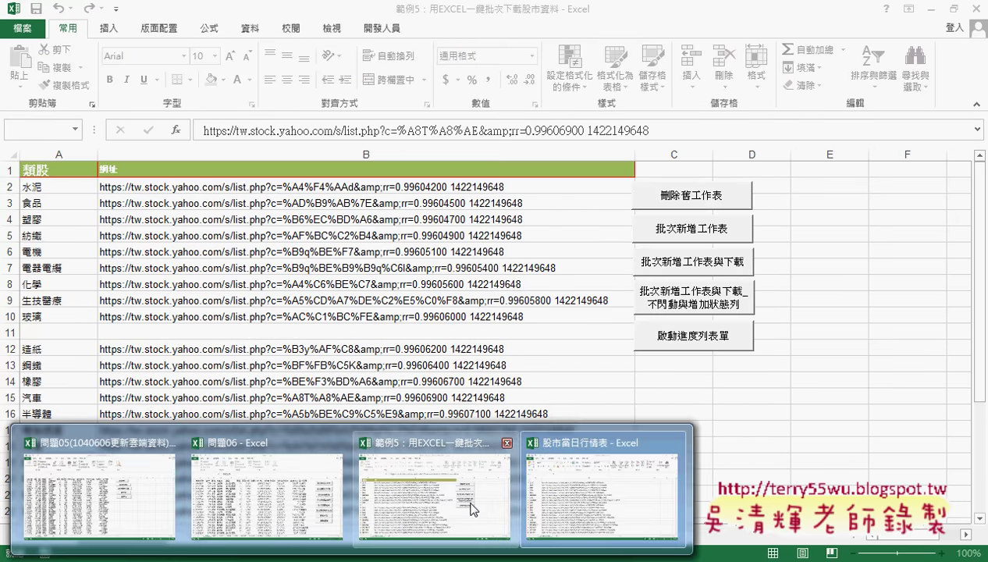
- Copy the 類股 / 網址 header cells from 範例5 into row 1 of 股市當日行情表
{"action": "left_click", "coordinate": [441, 516]}
{"action": "left_click_drag", "start_coordinate": [39, 168], "coordinate": [152, 169]}
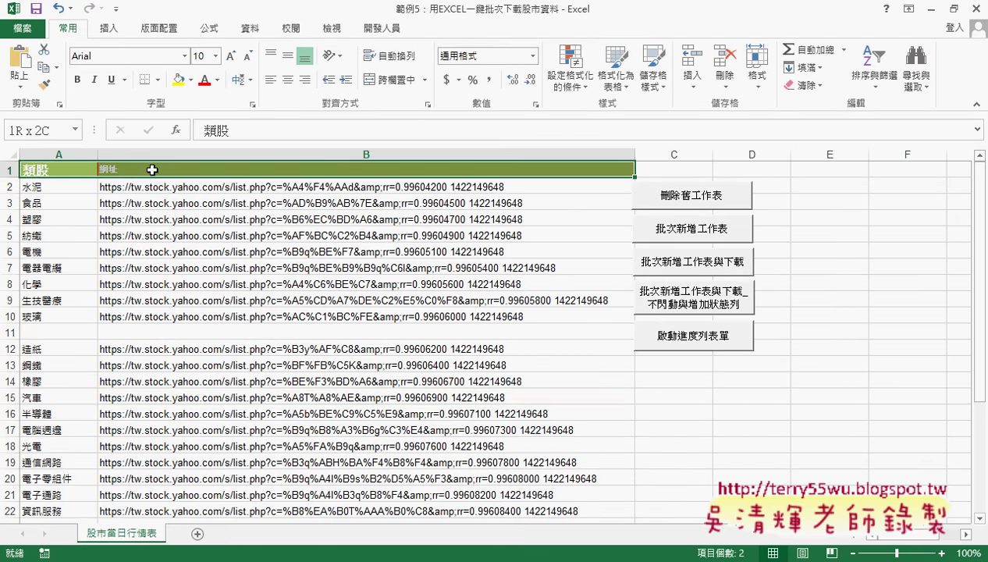
{"action": "key", "text": "ctrl+c"}
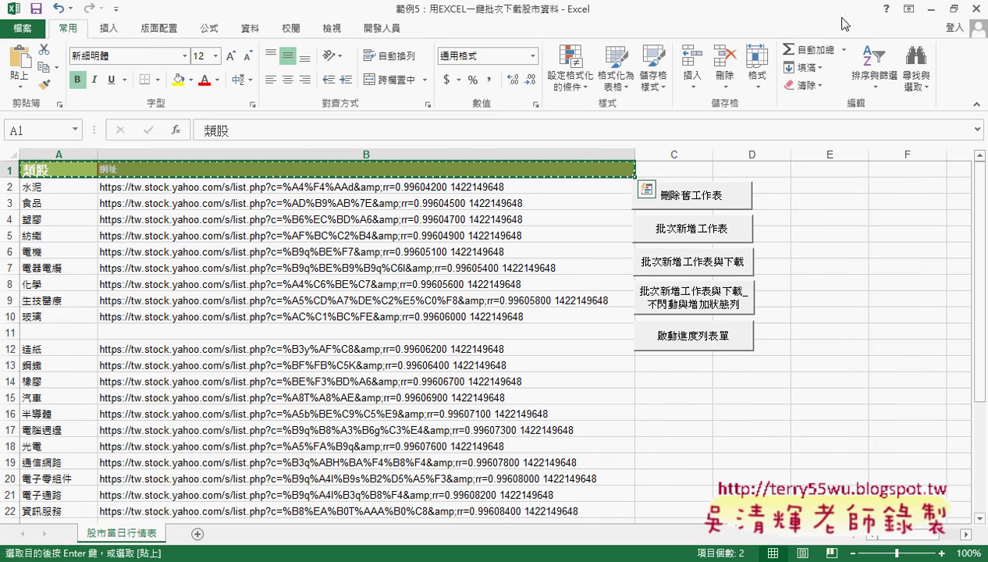
{"action": "left_click", "coordinate": [930, 9]}
{"action": "left_click_drag", "start_coordinate": [93, 170], "coordinate": [150, 170]}
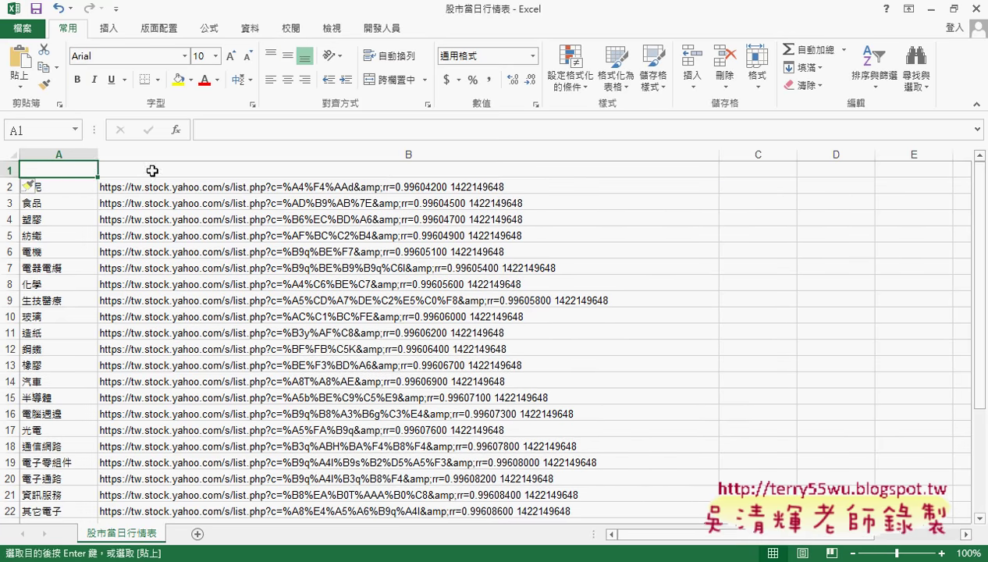
{"action": "key", "text": "ctrl+v"}
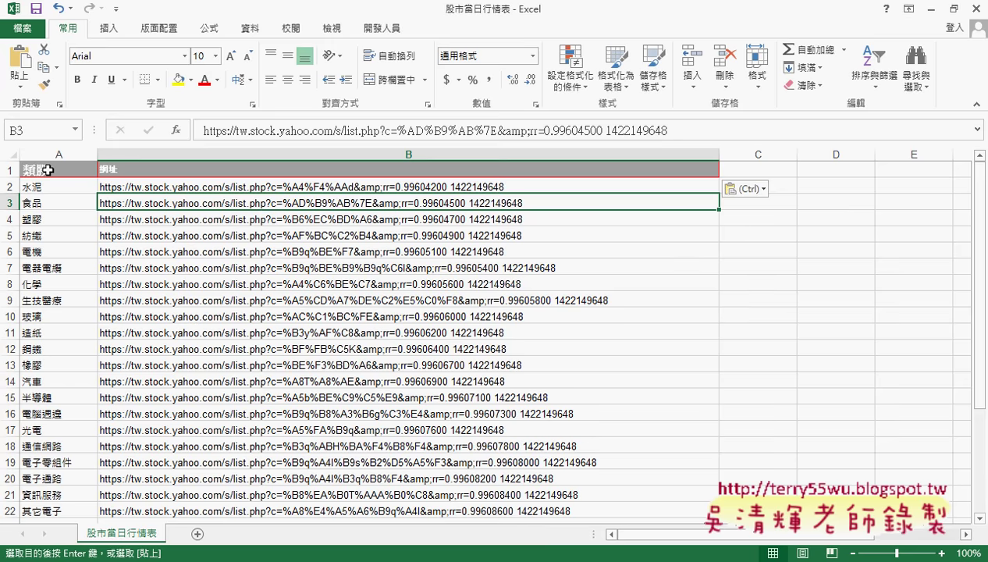
{"action": "left_click", "coordinate": [45, 167]}
{"action": "left_click", "coordinate": [192, 170]}
{"action": "left_click", "coordinate": [52, 167]}
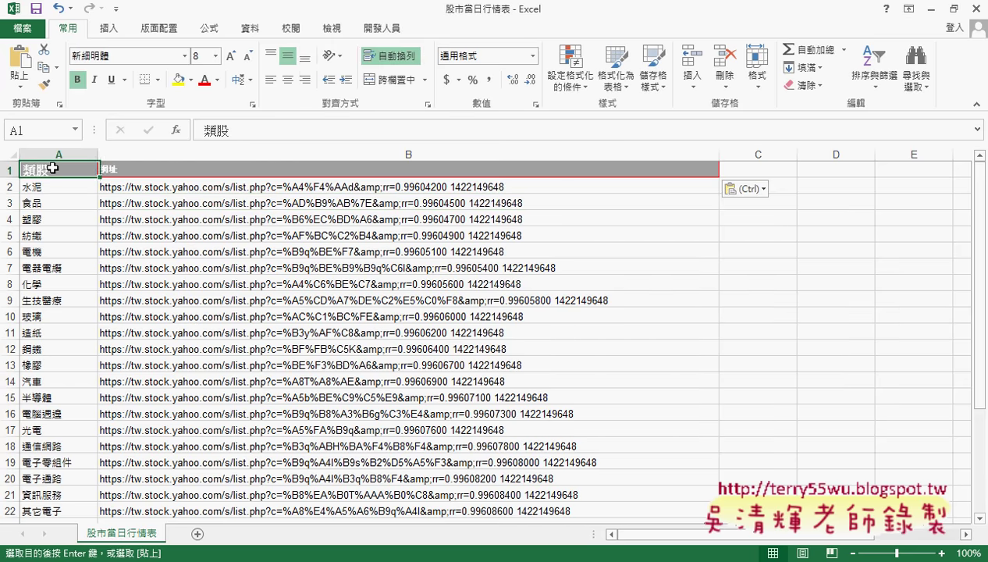
{"action": "left_click", "coordinate": [188, 168]}
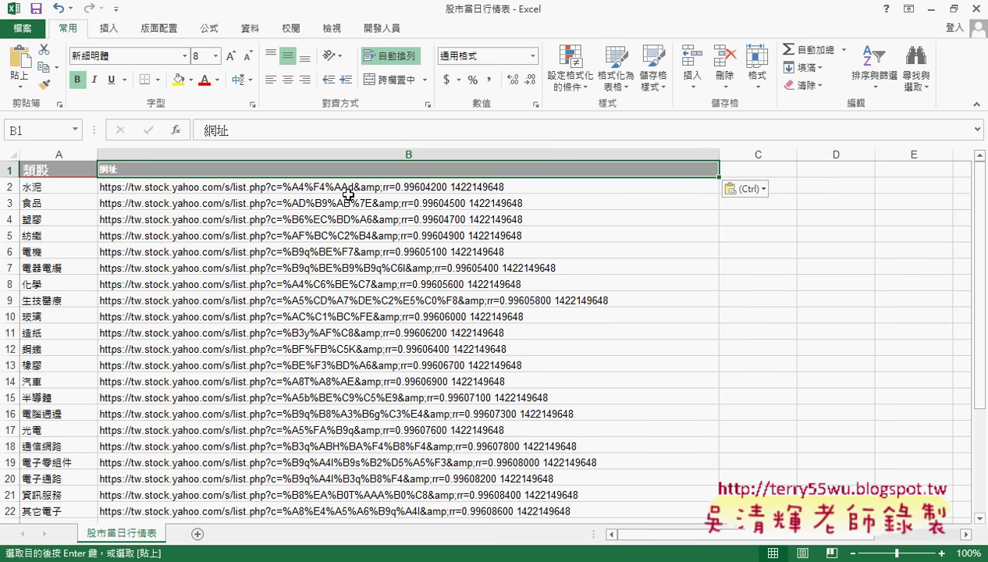
- Look over the categories starting at 水泥, then return to the 範例5 workbook
{"action": "left_click", "coordinate": [55, 188]}
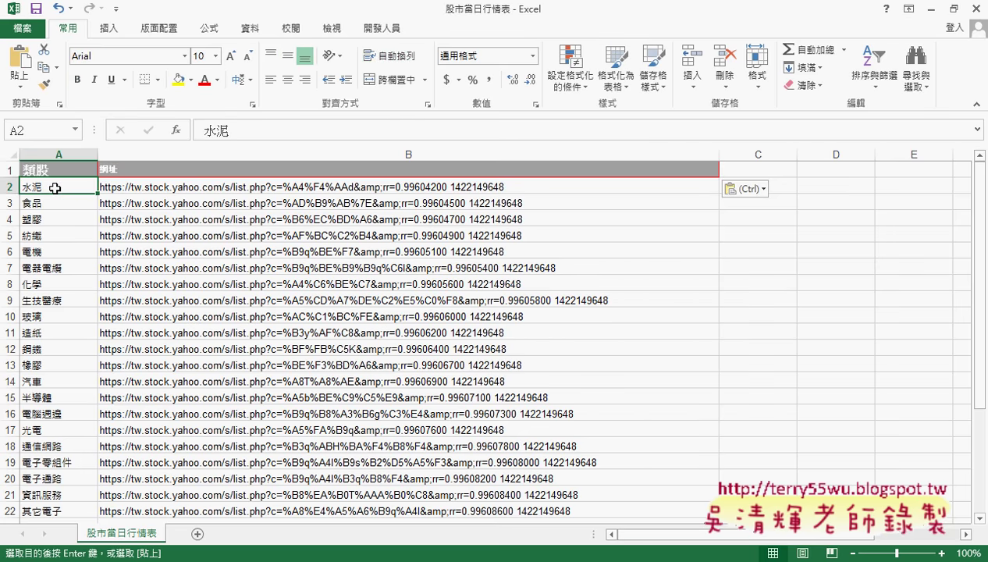
{"action": "scroll", "coordinate": [63, 250], "scroll_direction": "down", "scroll_amount": 1}
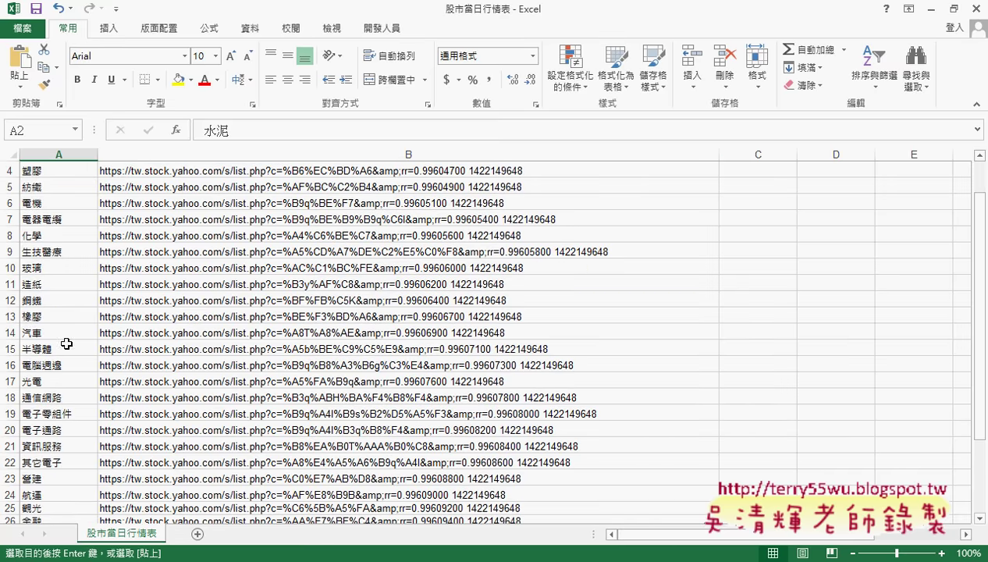
{"action": "mouse_move", "coordinate": [351, 560]}
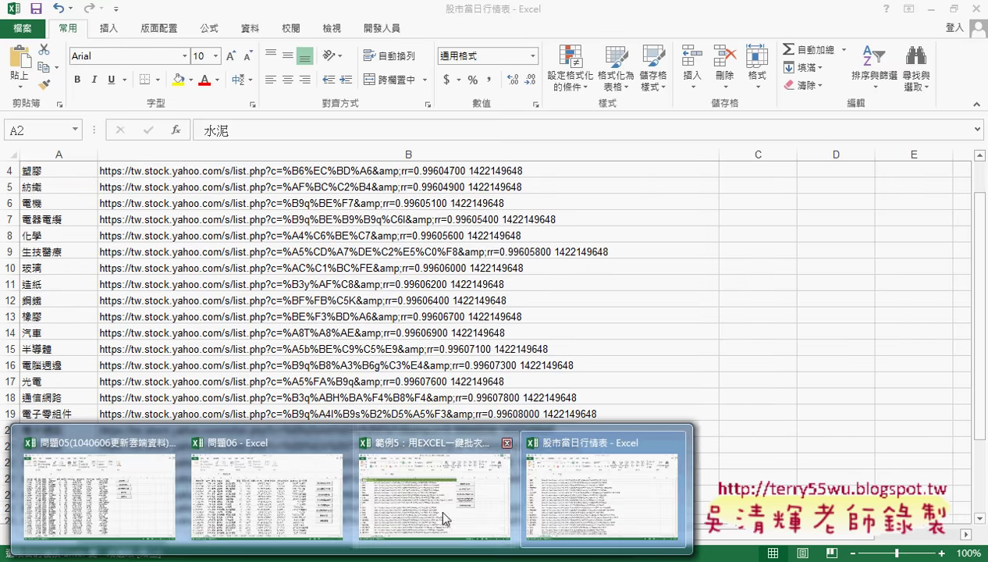
{"action": "left_click", "coordinate": [445, 518]}
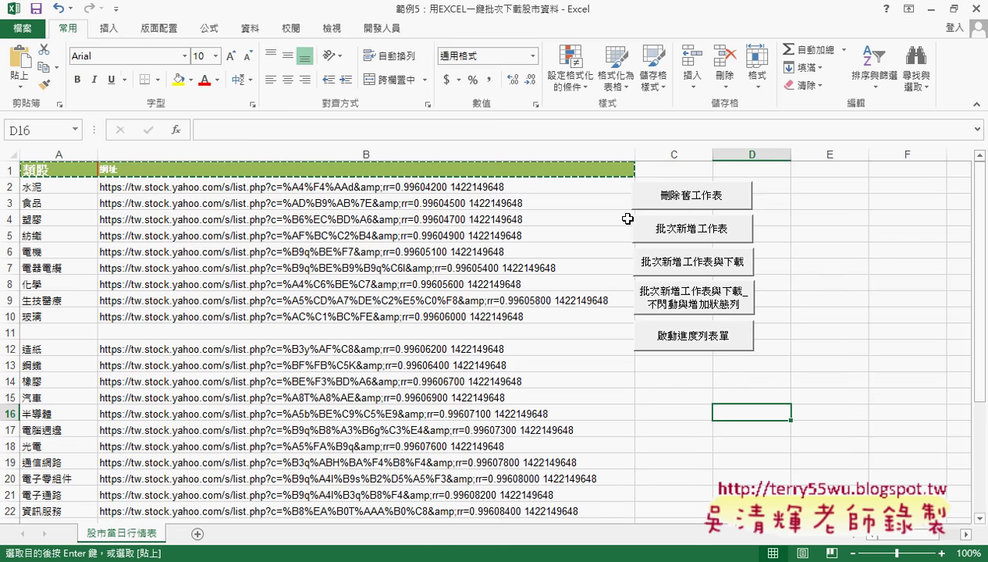
- Run the 批次新增工作表 macro and check the new empty sheets 水泥 through 電機
{"action": "key", "text": "Escape"}
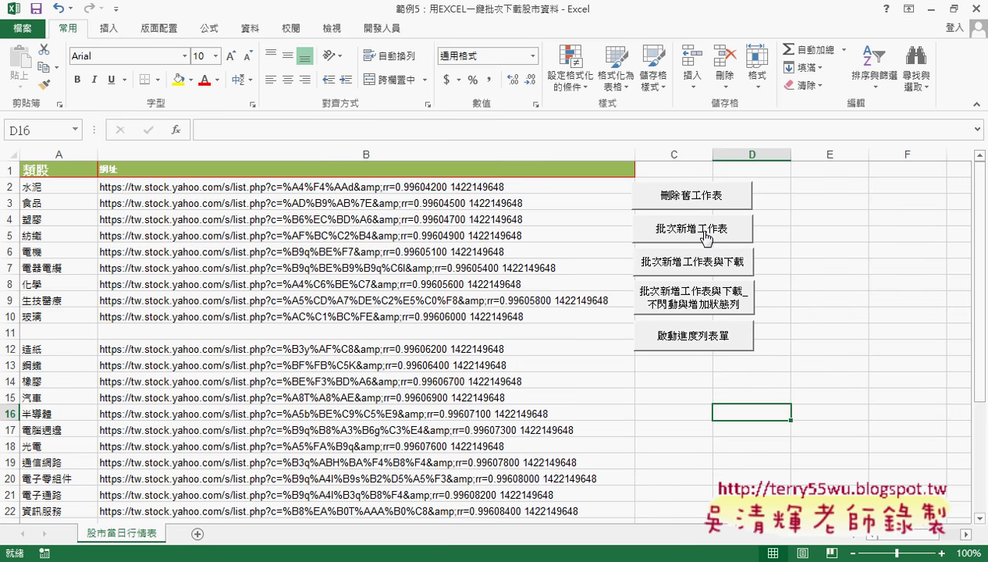
{"action": "left_click", "coordinate": [706, 233]}
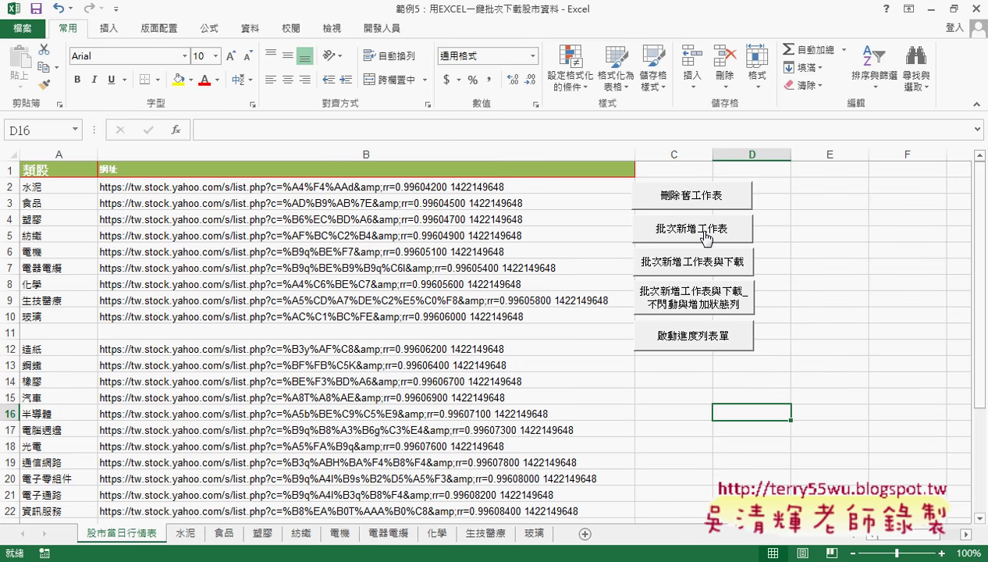
{"action": "left_click", "coordinate": [226, 537]}
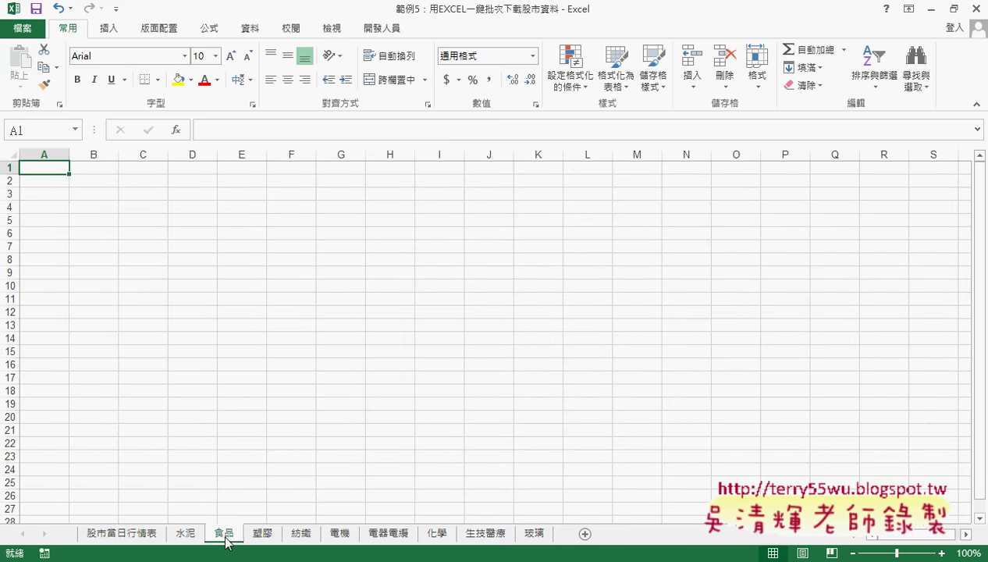
{"action": "left_click", "coordinate": [251, 538]}
{"action": "left_click", "coordinate": [290, 538]}
{"action": "left_click", "coordinate": [324, 540]}
{"action": "left_click", "coordinate": [185, 536]}
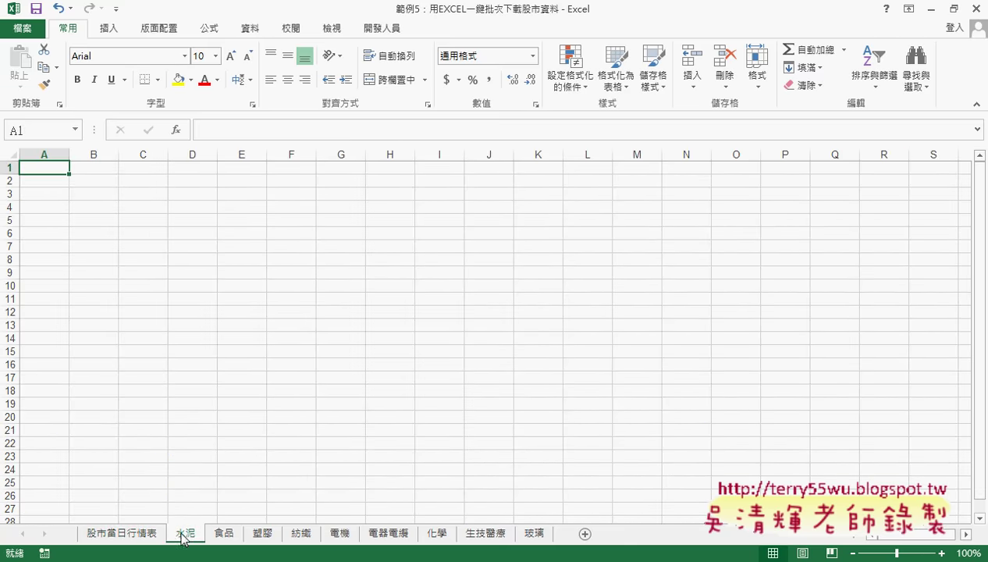
{"action": "left_click", "coordinate": [142, 537]}
- Open the 批次新增工作表 macro's code in the VBA editor via 指定巨集
{"action": "right_click", "coordinate": [700, 227]}
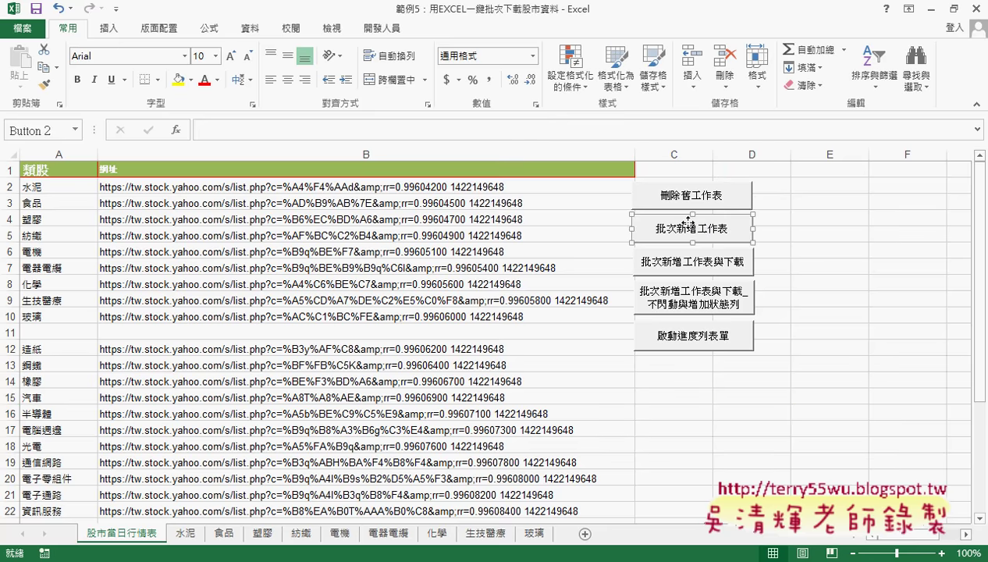
{"action": "left_click", "coordinate": [719, 351]}
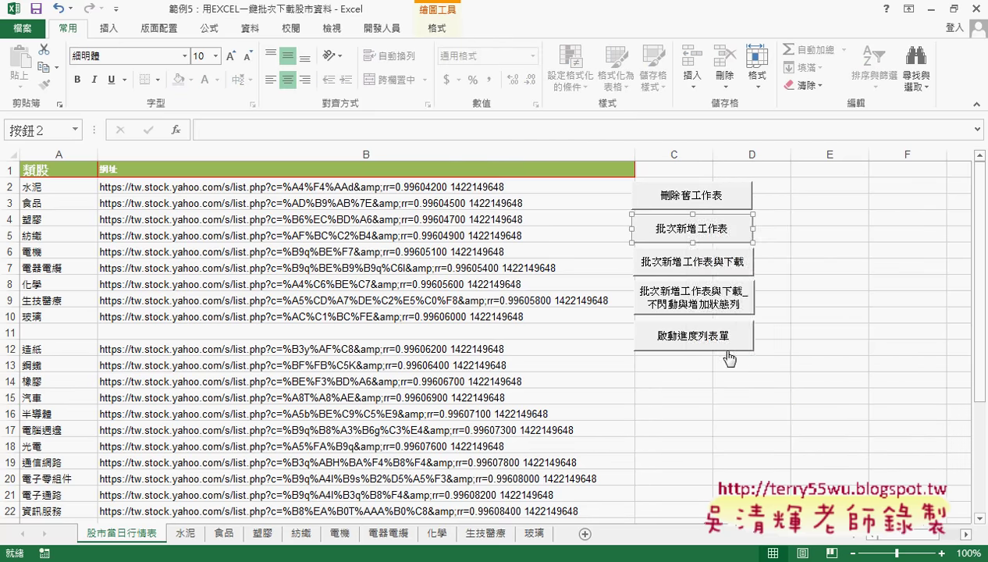
{"action": "left_click", "coordinate": [866, 235]}
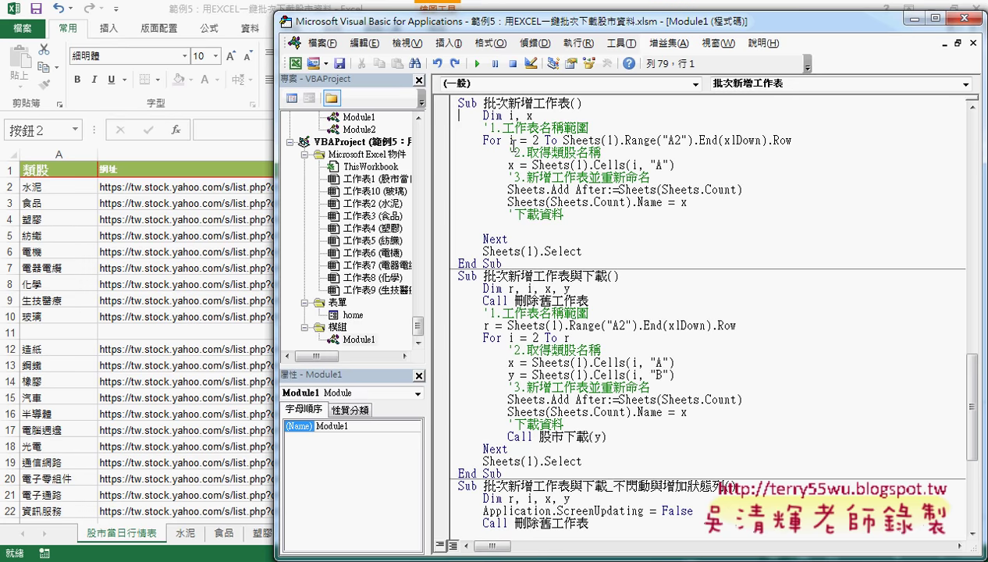
- Walk through the macro's For loop range, Cells name read, Sheets.Add and Name lines
{"action": "double_click", "coordinate": [535, 140]}
{"action": "left_click_drag", "start_coordinate": [562, 141], "coordinate": [793, 141]}
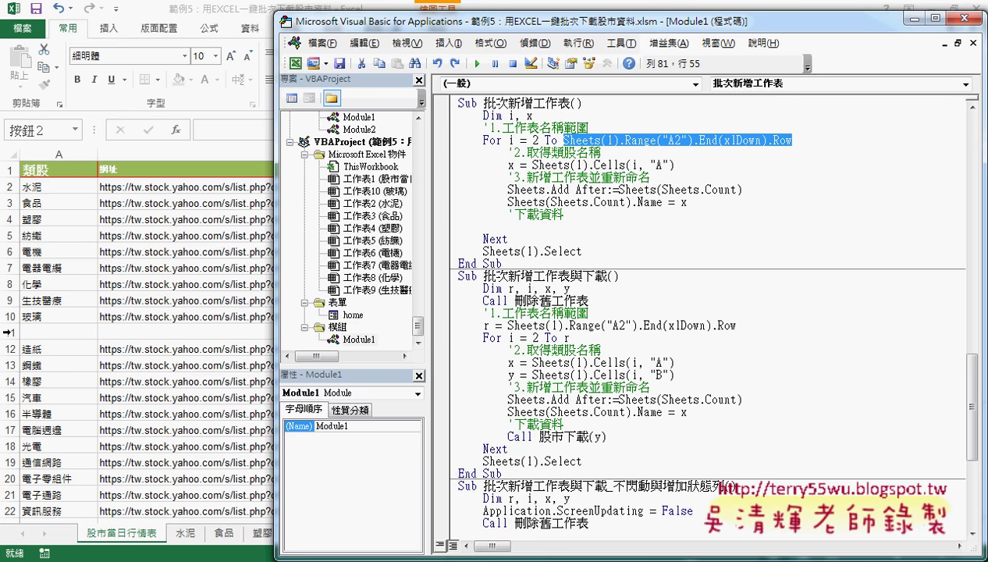
{"action": "left_click", "coordinate": [532, 166]}
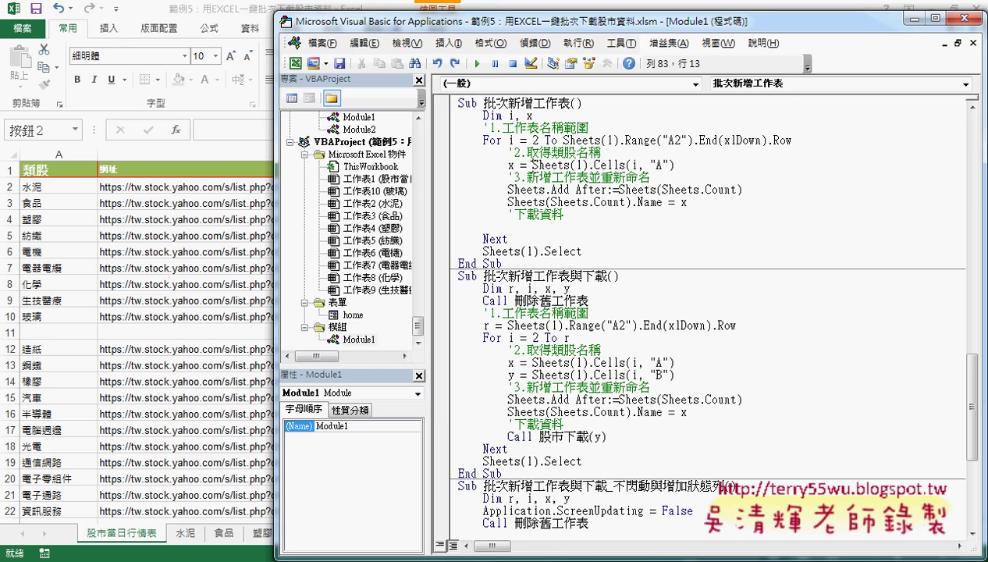
{"action": "left_click_drag", "start_coordinate": [532, 165], "coordinate": [673, 165]}
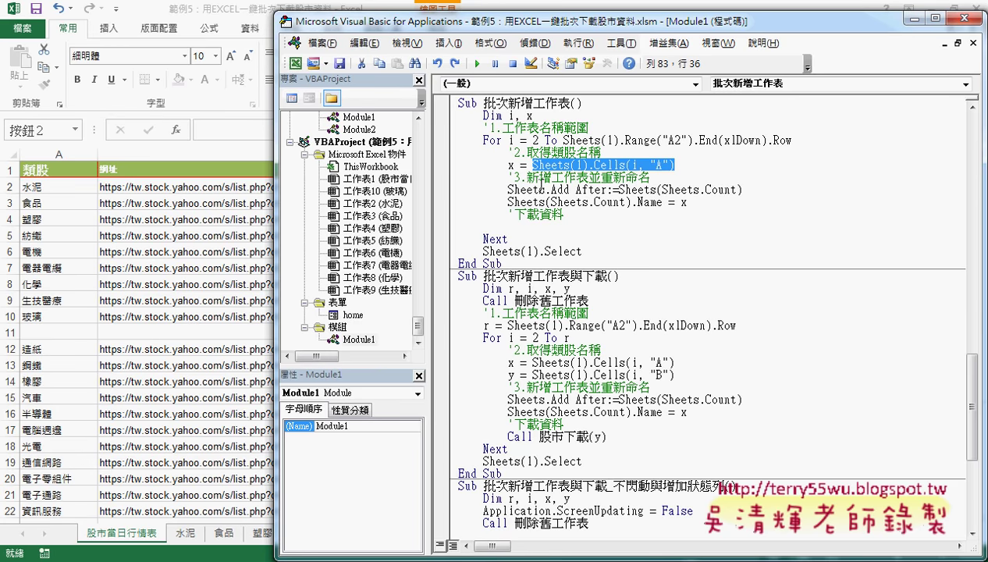
{"action": "left_click_drag", "start_coordinate": [569, 190], "coordinate": [509, 191]}
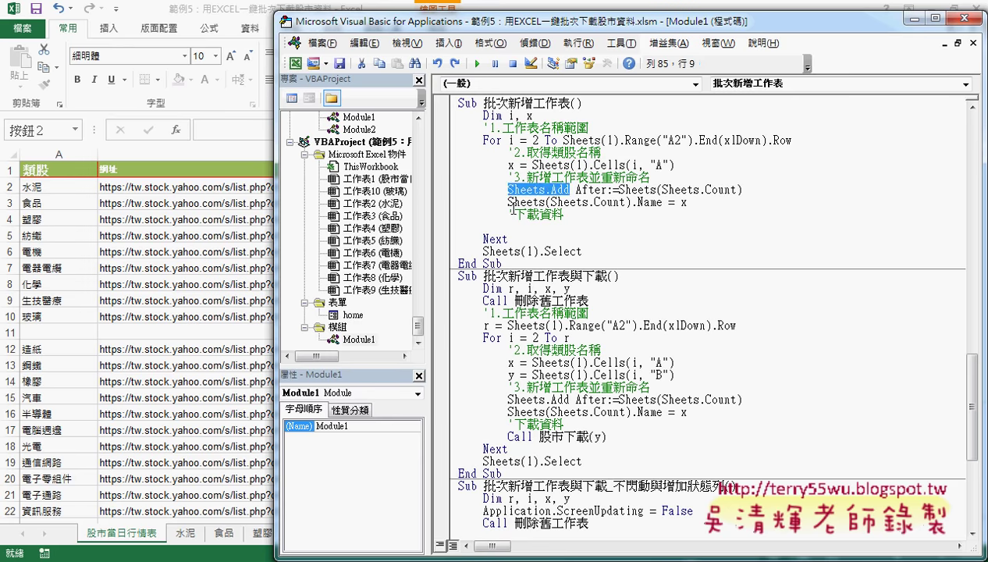
{"action": "left_click_drag", "start_coordinate": [507, 202], "coordinate": [661, 203]}
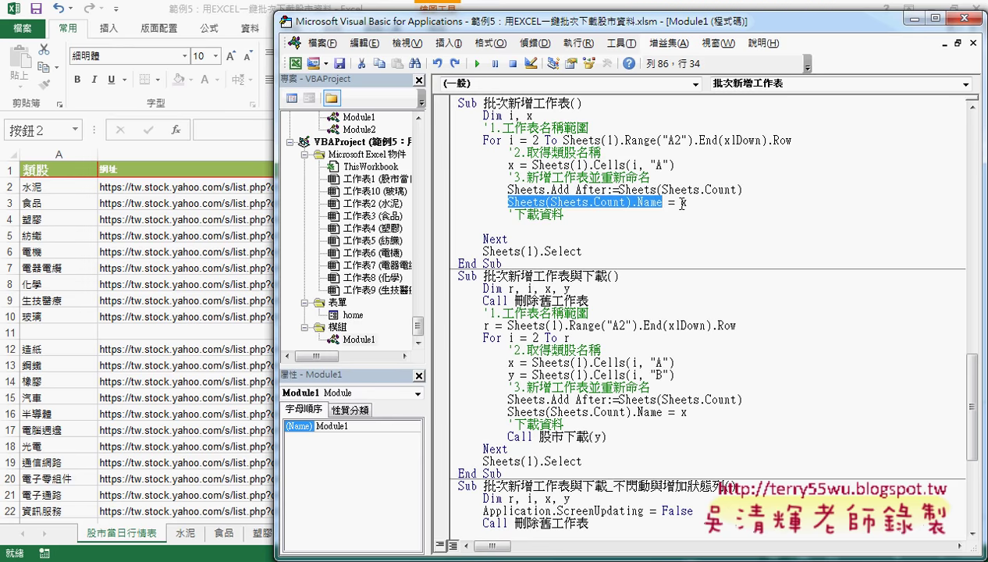
{"action": "left_click", "coordinate": [520, 226]}
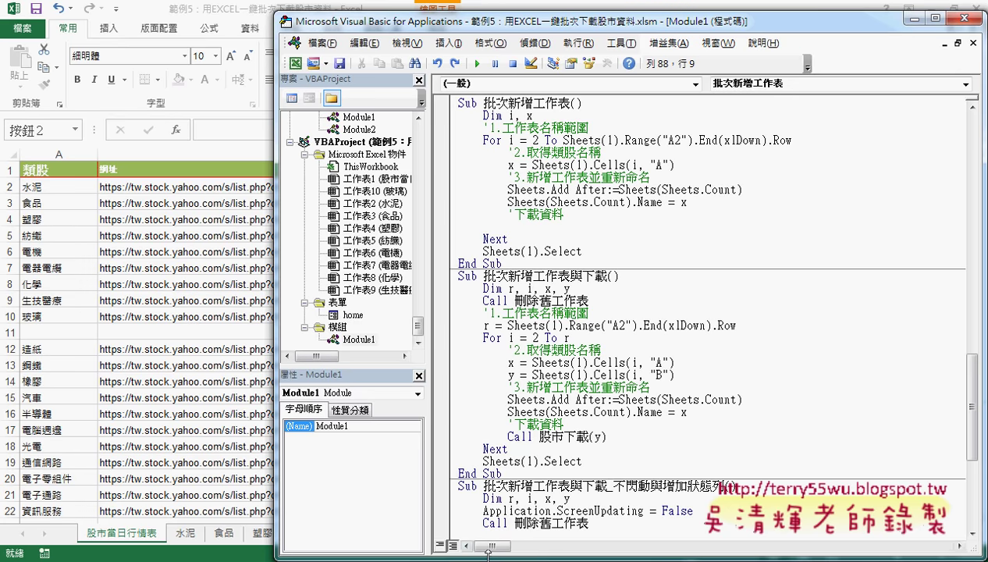
{"action": "left_click_drag", "start_coordinate": [461, 558], "coordinate": [461, 481]}
- Step through the empty category sheets 水泥 to 電機, then return to the 股市當日行情表 list
{"action": "left_click", "coordinate": [186, 534]}
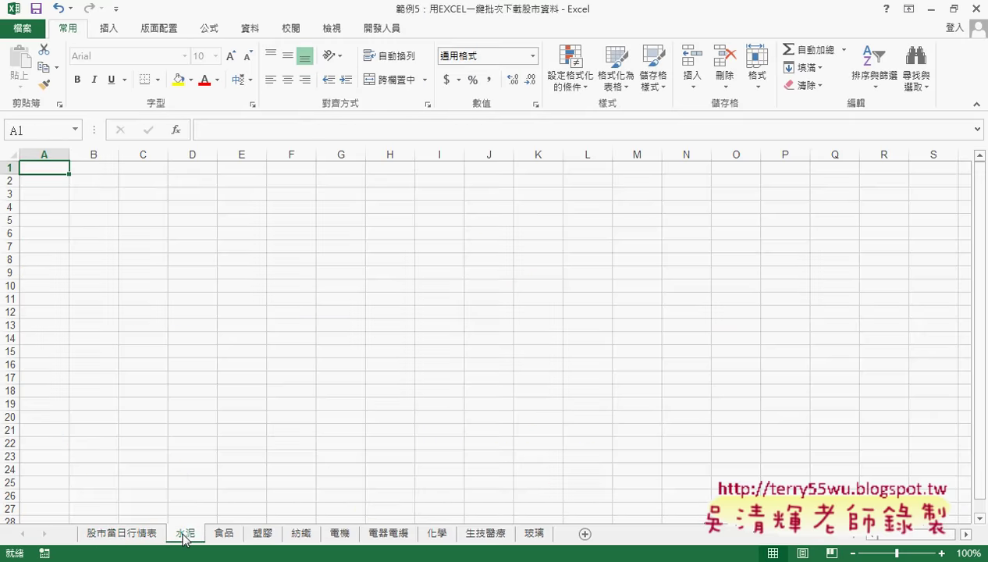
{"action": "left_click", "coordinate": [224, 533]}
{"action": "left_click", "coordinate": [264, 533]}
{"action": "left_click", "coordinate": [303, 534]}
{"action": "left_click", "coordinate": [340, 534]}
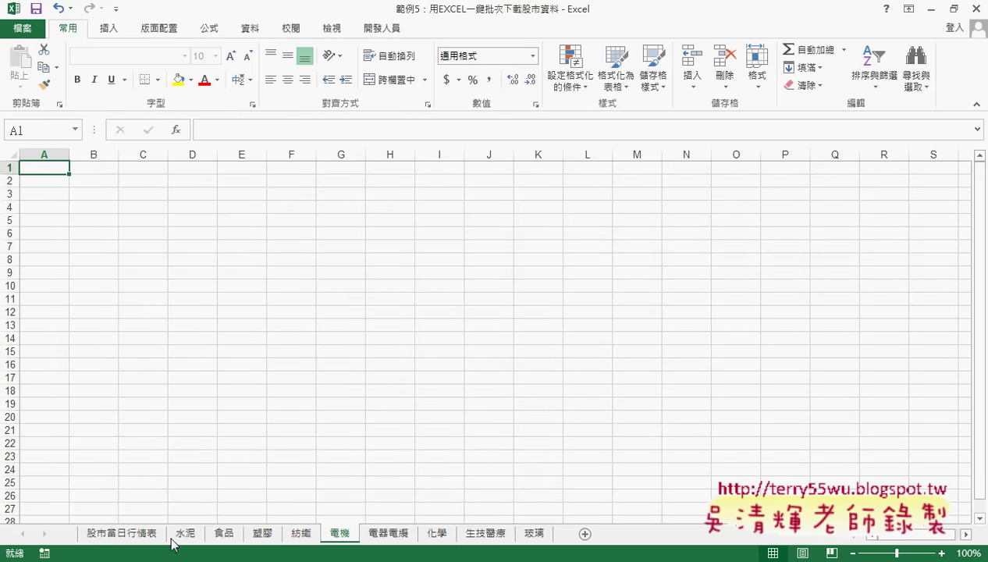
{"action": "left_click", "coordinate": [124, 534]}
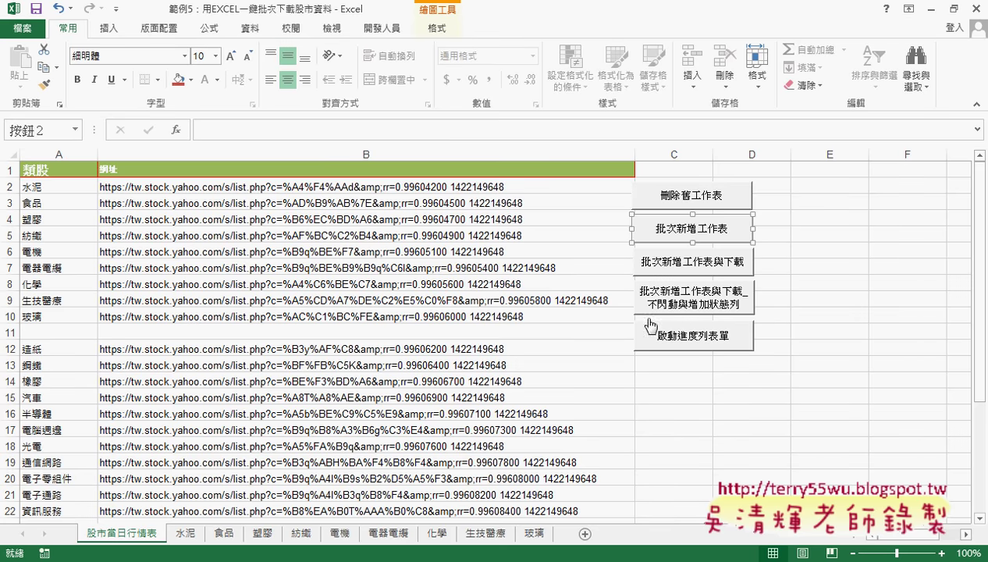
- Delete the old category sheets and run 批次新增工作表與下載 to recreate them with stock data
{"action": "left_click", "coordinate": [686, 197]}
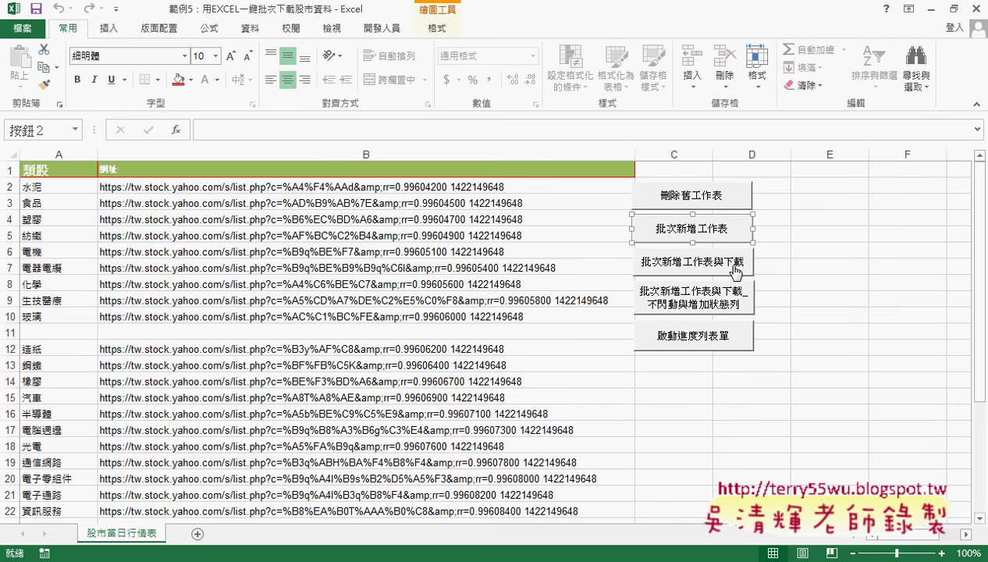
{"action": "left_click", "coordinate": [736, 267]}
{"action": "mouse_move", "coordinate": [503, 189]}
{"action": "left_mouse_down"}
{"action": "mouse_move", "coordinate": [101, 190]}
{"action": "mouse_move", "coordinate": [505, 195]}
{"action": "left_mouse_up"}
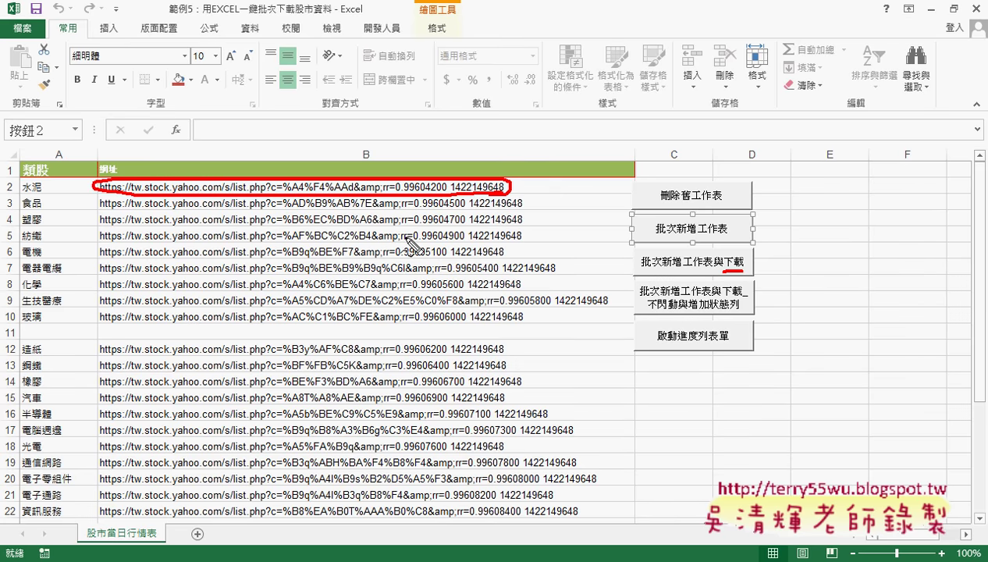
{"action": "key", "text": "Escape"}
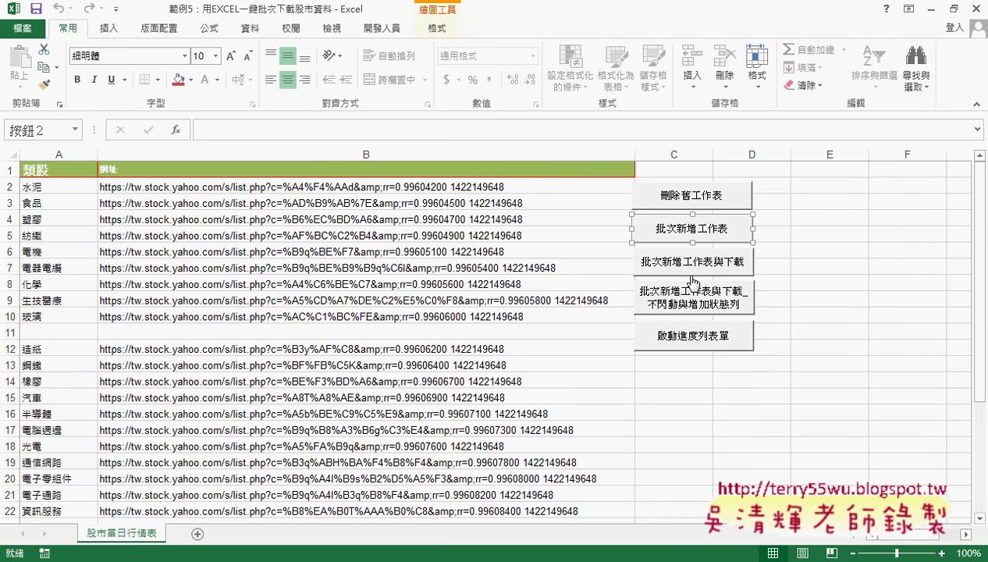
{"action": "left_click", "coordinate": [688, 262]}
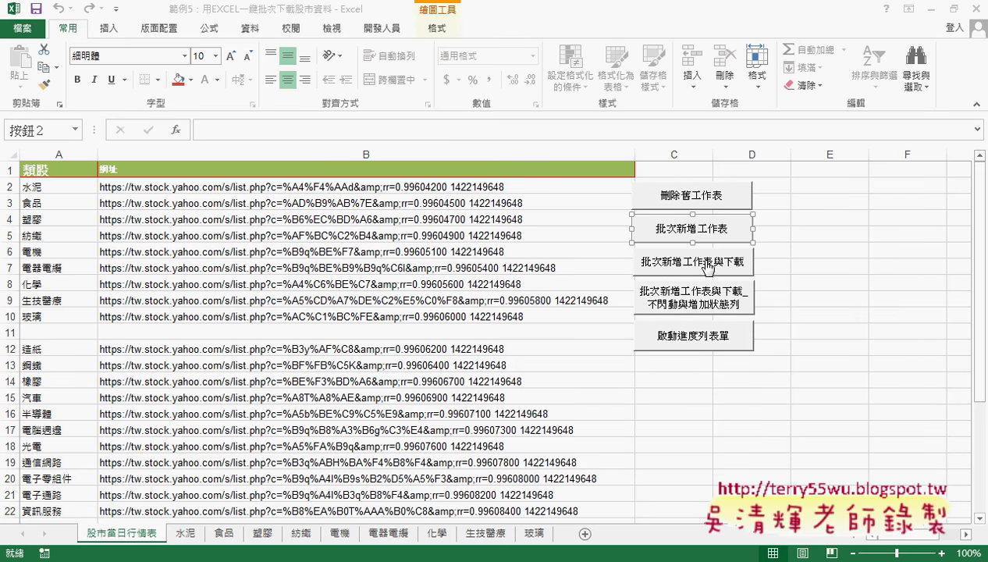
{"action": "left_click", "coordinate": [185, 533]}
{"action": "left_click", "coordinate": [224, 533]}
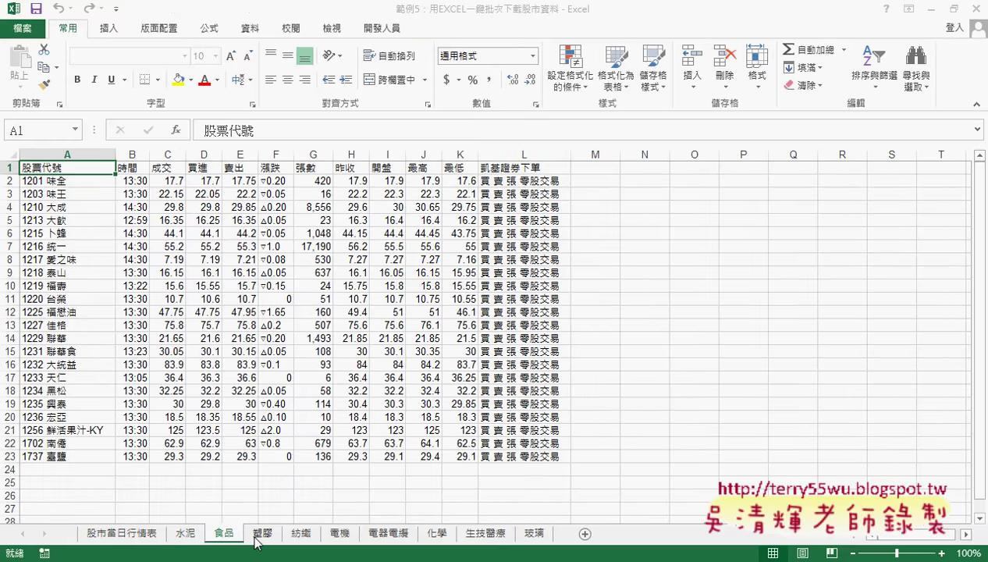
{"action": "left_click", "coordinate": [263, 533]}
{"action": "left_click", "coordinate": [300, 533]}
{"action": "left_click", "coordinate": [339, 533]}
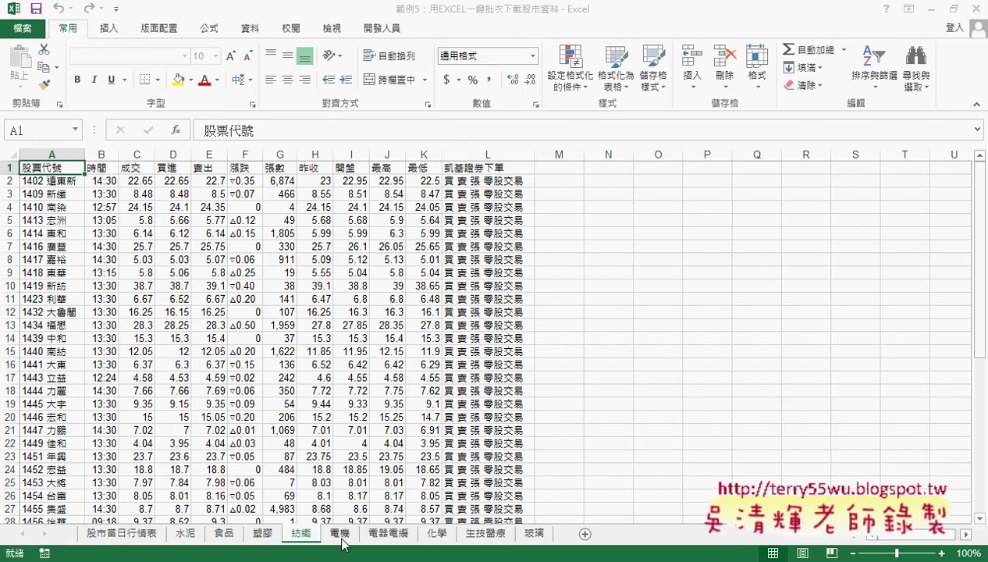
{"action": "left_click", "coordinate": [388, 533]}
{"action": "left_click", "coordinate": [455, 538]}
{"action": "left_click", "coordinate": [486, 533]}
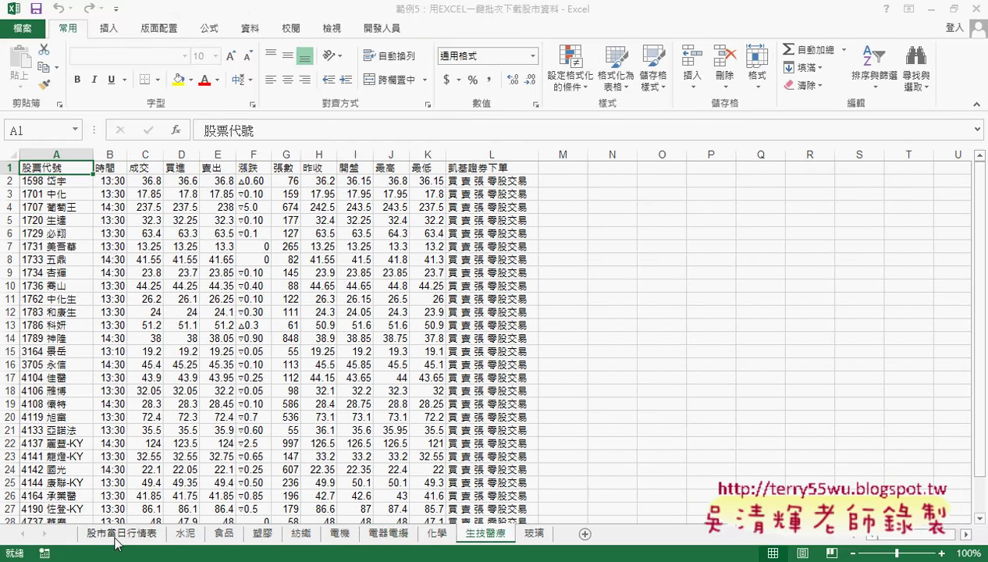
{"action": "left_click", "coordinate": [121, 532]}
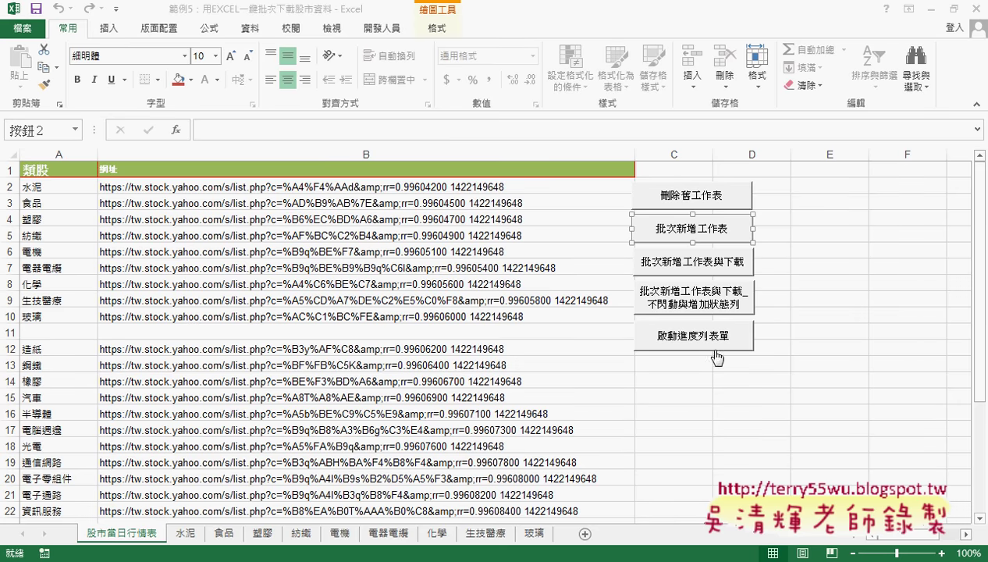
- Run 批次新增工作表與下載_不閃動與增加狀態列 to 9 of 9 pages, then check 水泥, 食品 and 塑膠
{"action": "left_click", "coordinate": [699, 303]}
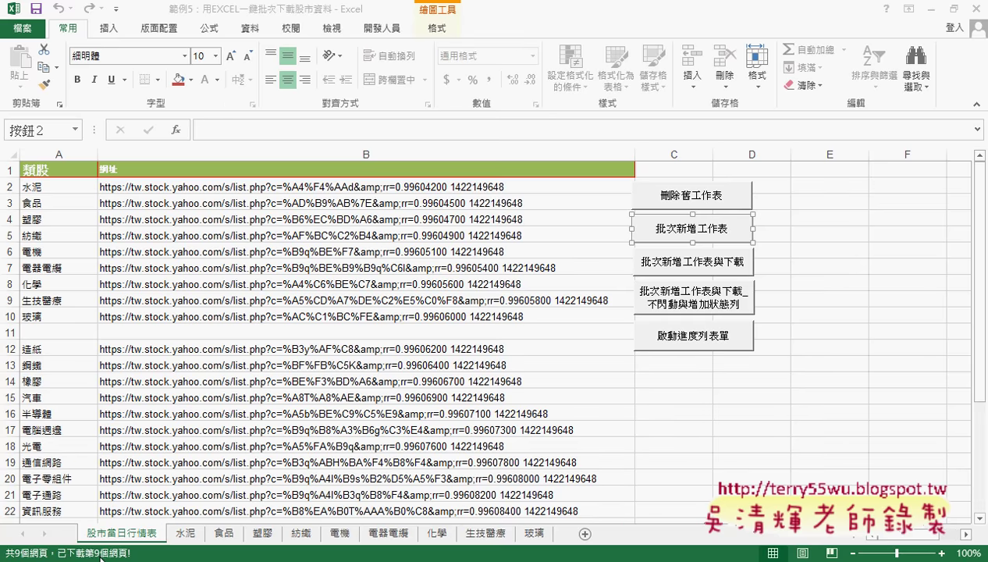
{"action": "left_click", "coordinate": [183, 533]}
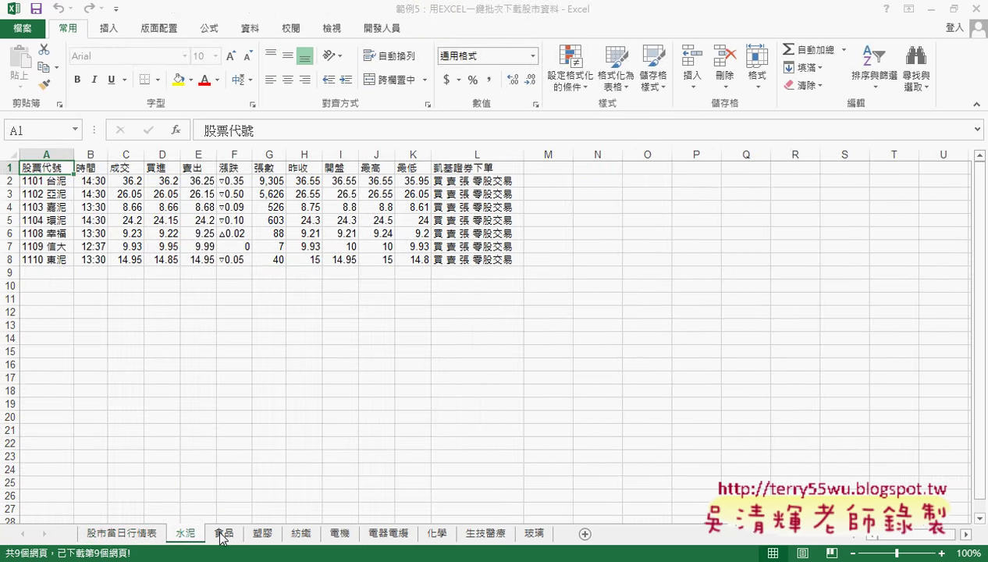
{"action": "left_click", "coordinate": [223, 533]}
{"action": "left_click", "coordinate": [269, 532]}
{"action": "left_click", "coordinate": [143, 534]}
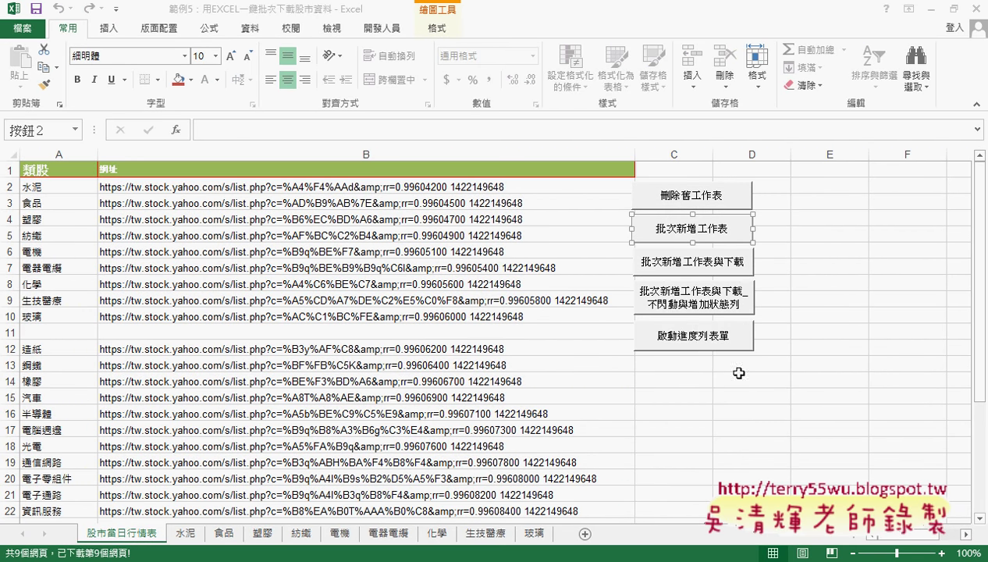
- Run the batch download with the 啟動進度列表單 progress-bar form through the category pages
{"action": "left_click", "coordinate": [700, 346]}
{"action": "left_click_drag", "start_coordinate": [658, 348], "coordinate": [725, 341]}
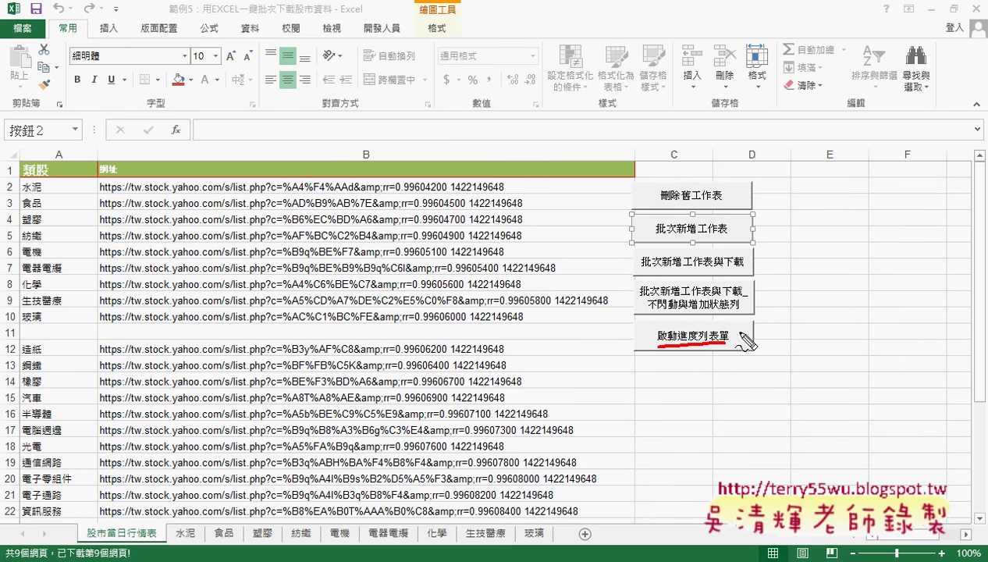
{"action": "key", "text": "Escape"}
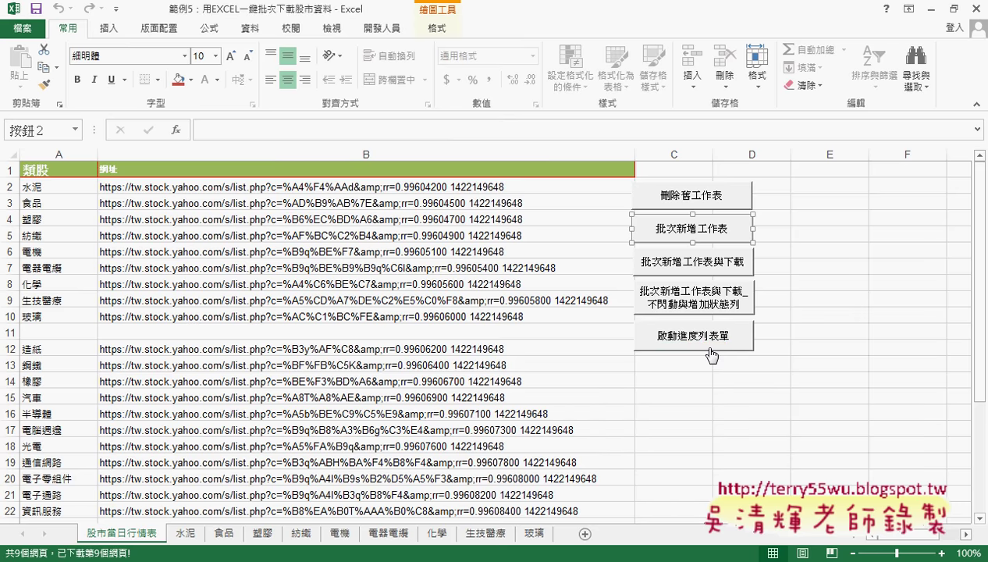
{"action": "left_click", "coordinate": [689, 337]}
{"action": "left_click", "coordinate": [691, 340]}
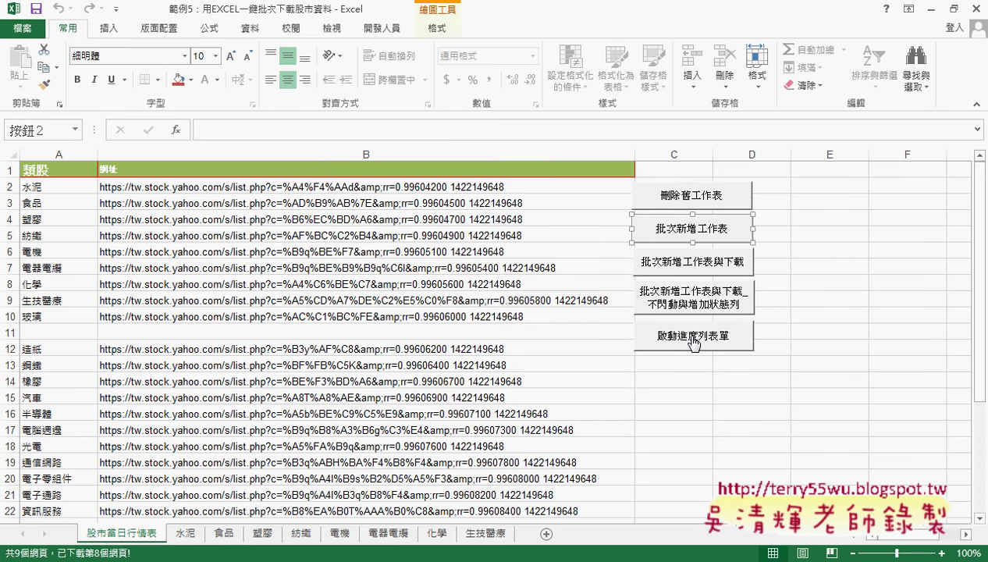
{"action": "left_click", "coordinate": [431, 561]}
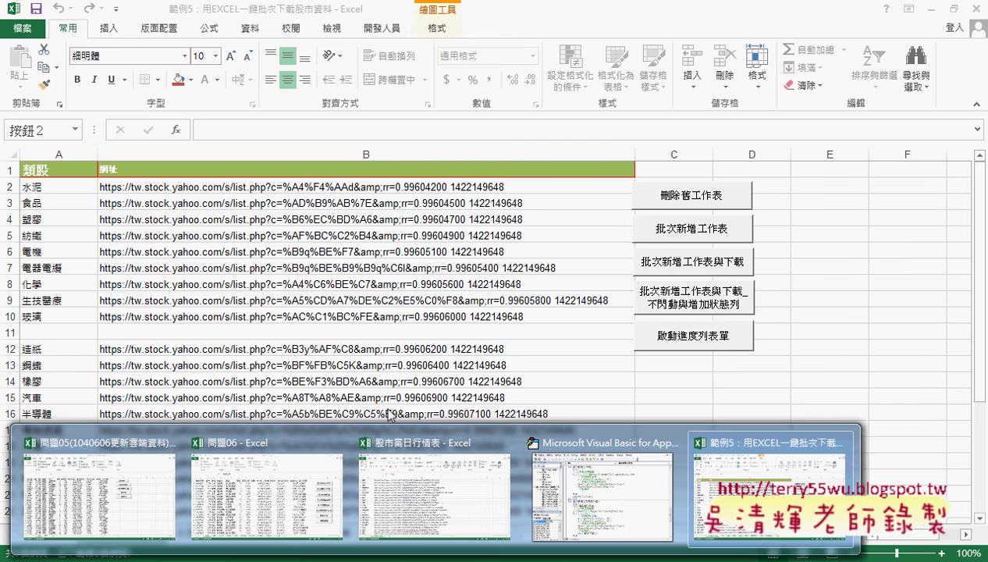
- Review the 5.錄製巨集 code in the 程式碼 notes, then bring back the 股市當日行情表 workbook
{"action": "left_click", "coordinate": [422, 384]}
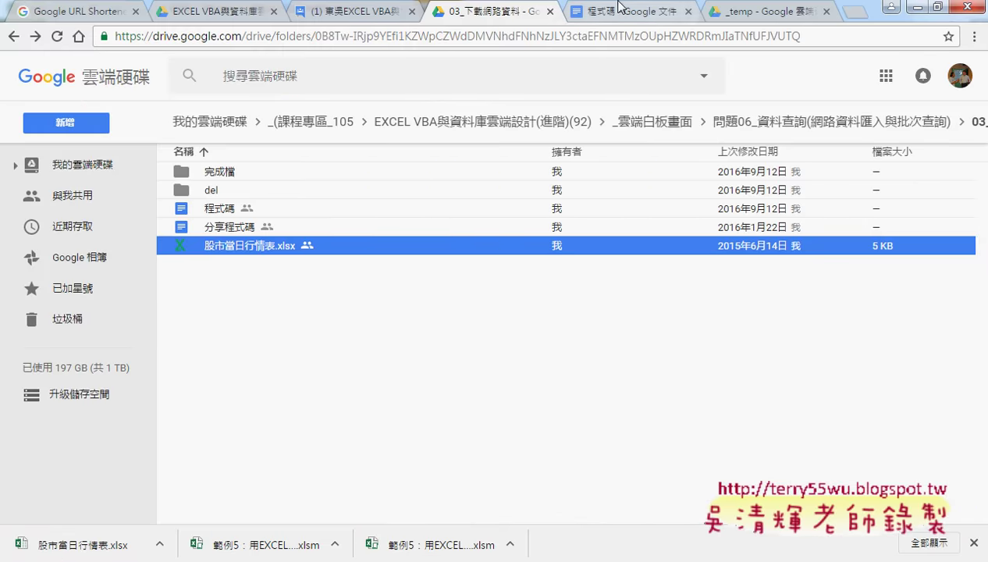
{"action": "left_click", "coordinate": [619, 12]}
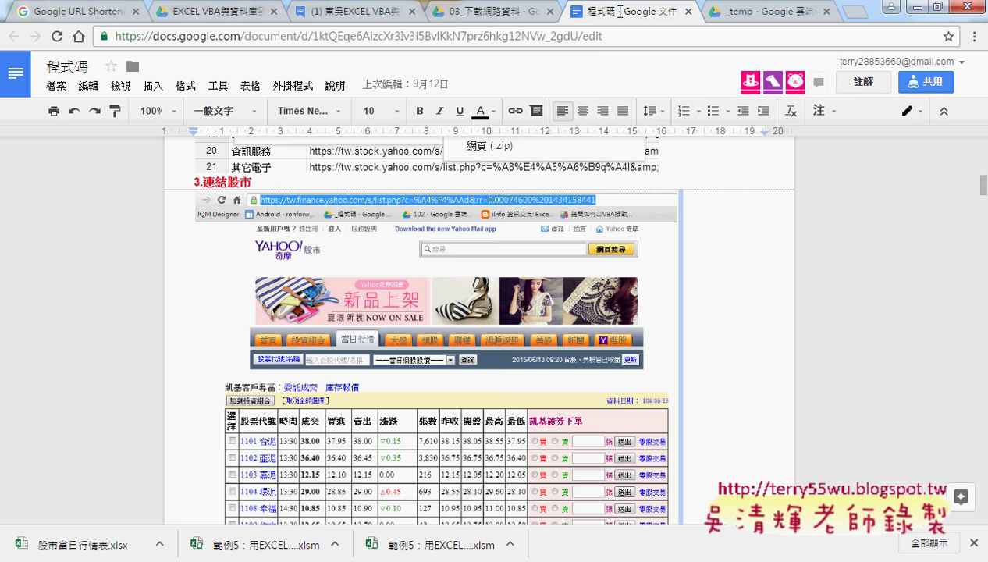
{"action": "scroll", "coordinate": [827, 278], "scroll_direction": "down", "scroll_amount": 2}
{"action": "scroll", "coordinate": [826, 279], "scroll_direction": "down", "scroll_amount": 2}
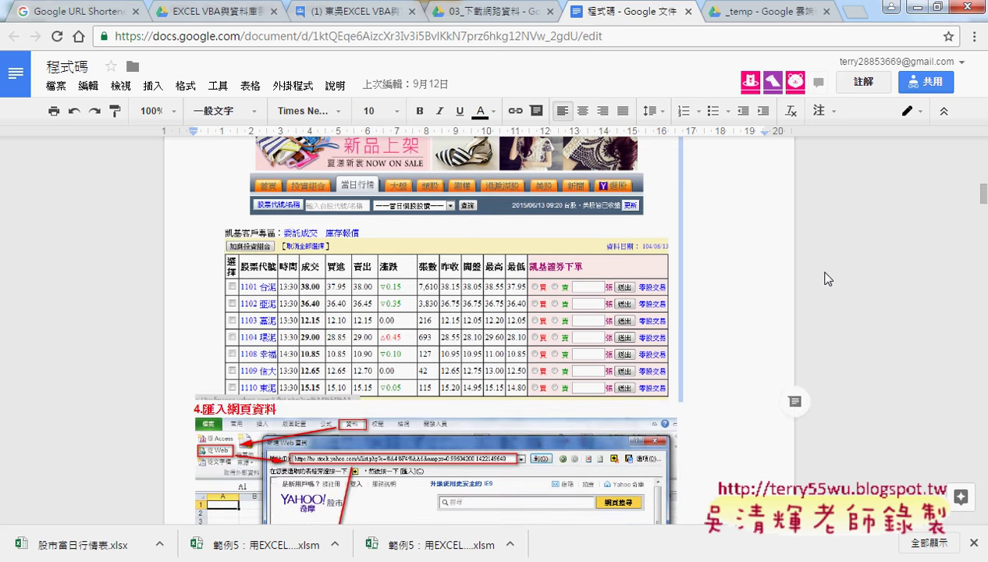
{"action": "scroll", "coordinate": [827, 278], "scroll_direction": "down", "scroll_amount": 2}
{"action": "scroll", "coordinate": [827, 279], "scroll_direction": "down", "scroll_amount": 2}
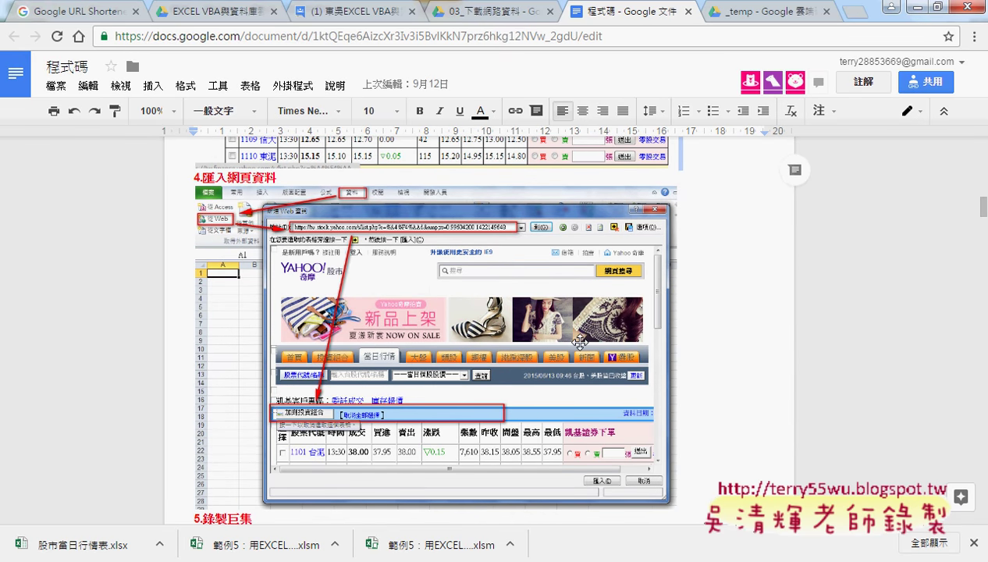
{"action": "scroll", "coordinate": [579, 341], "scroll_direction": "down", "scroll_amount": 5}
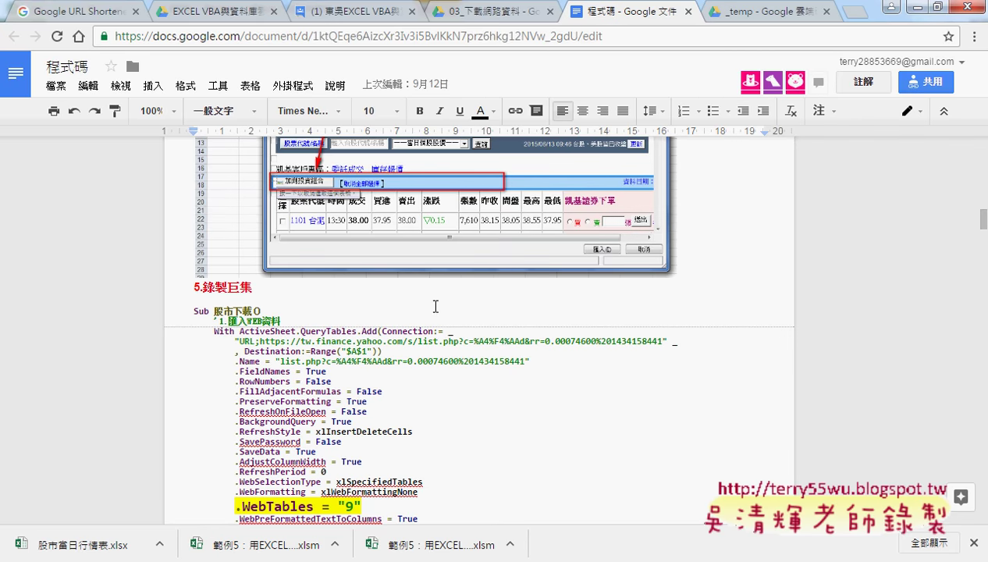
{"action": "mouse_move", "coordinate": [436, 558]}
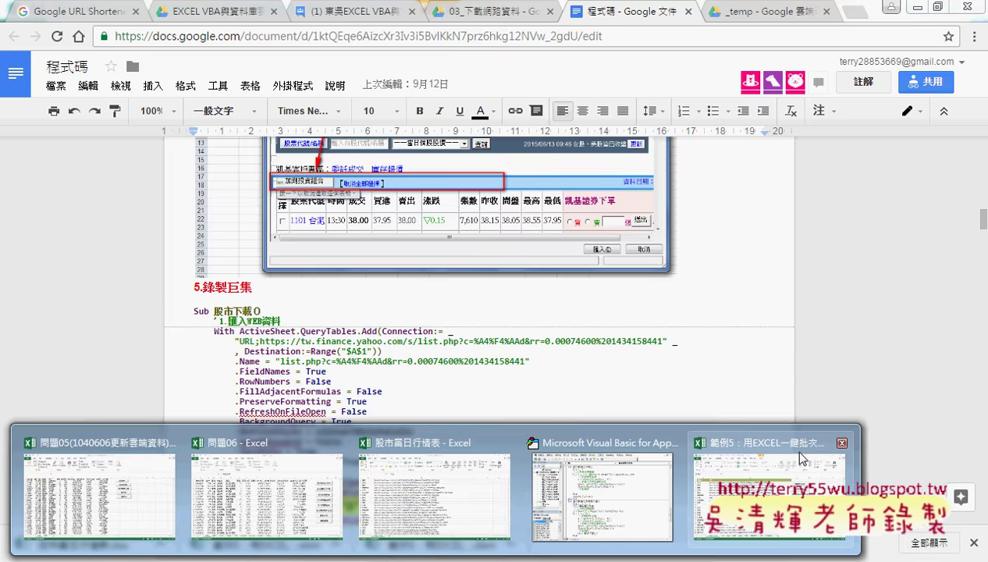
{"action": "left_click", "coordinate": [428, 497]}
- Copy the first stock URL in B2 and add a blank worksheet 工作表1
{"action": "scroll", "coordinate": [287, 214], "scroll_direction": "up", "scroll_amount": 1}
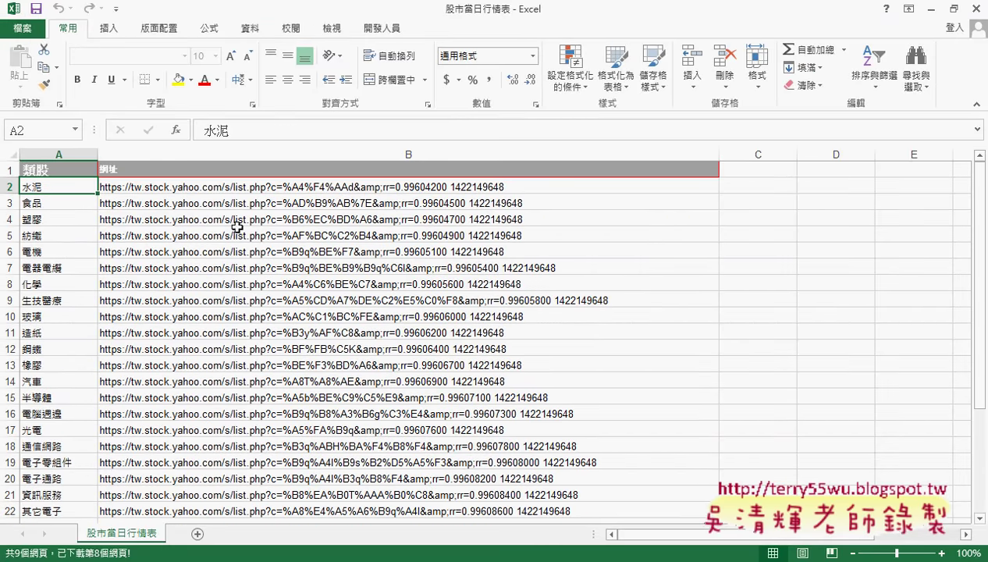
{"action": "left_click", "coordinate": [569, 186]}
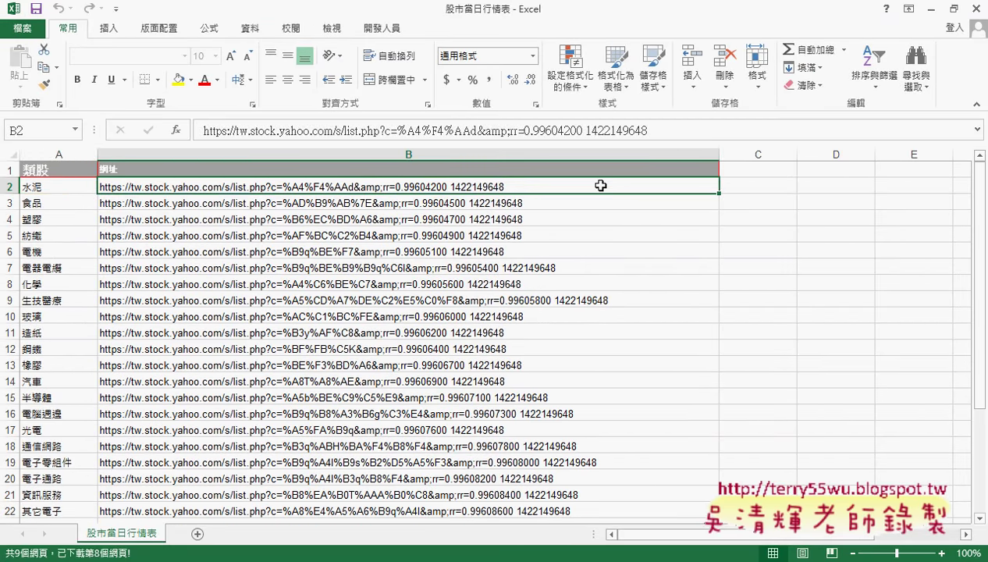
{"action": "key", "text": "ctrl+c"}
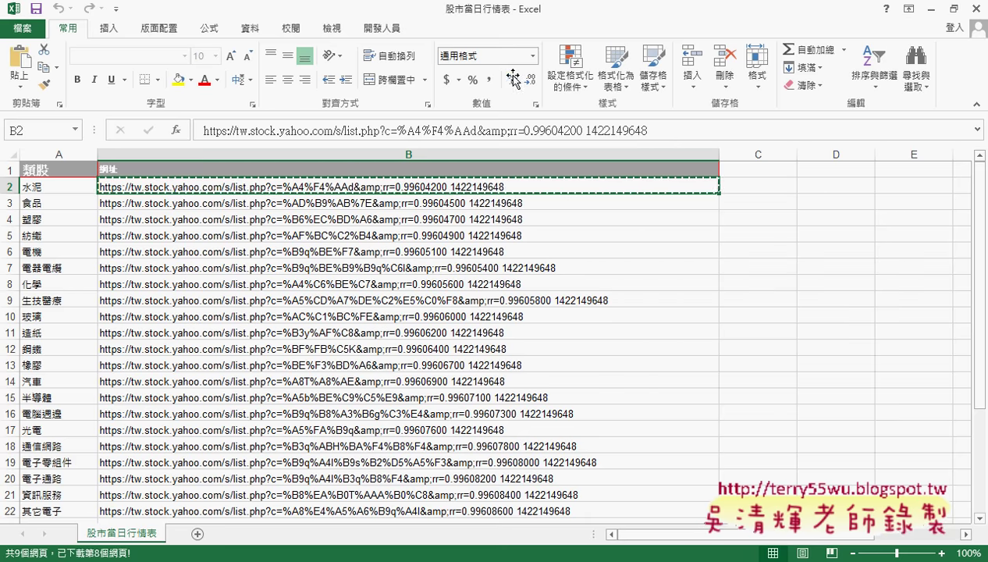
{"action": "left_click", "coordinate": [197, 533]}
- Start recording macro 巨集1 on the blank 工作表1 sheet
{"action": "left_click", "coordinate": [390, 29]}
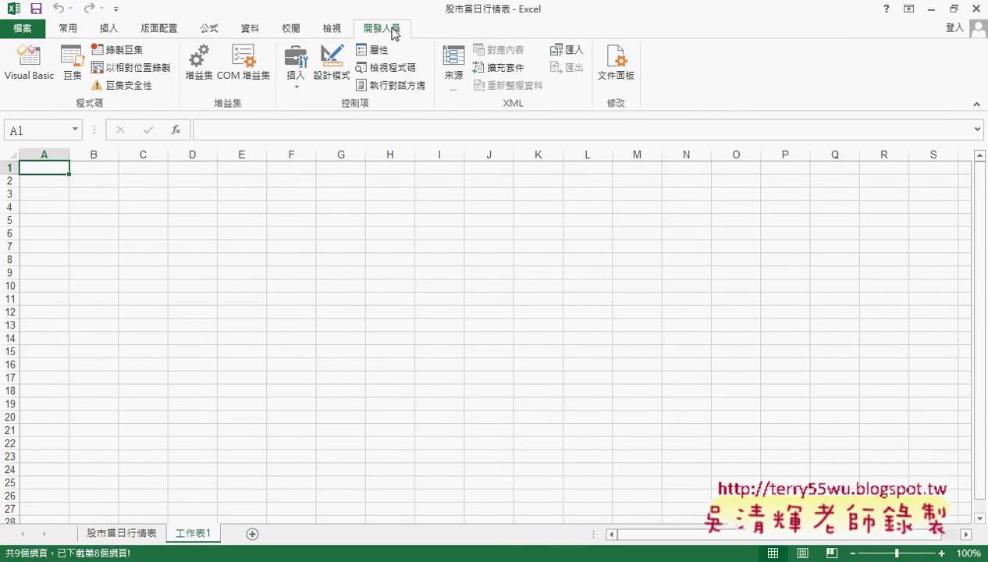
{"action": "left_click", "coordinate": [117, 49]}
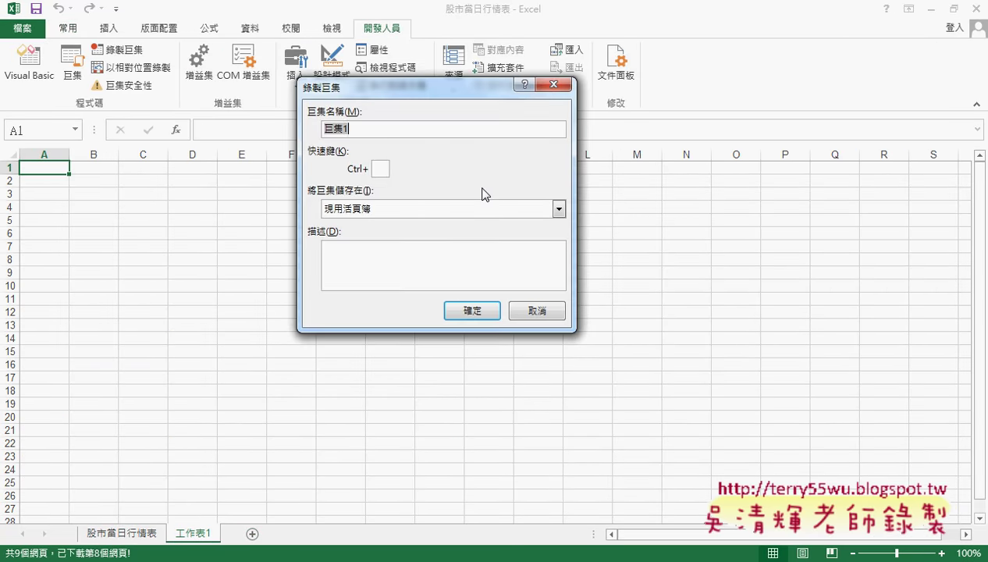
{"action": "left_click", "coordinate": [538, 310]}
{"action": "left_click", "coordinate": [125, 533]}
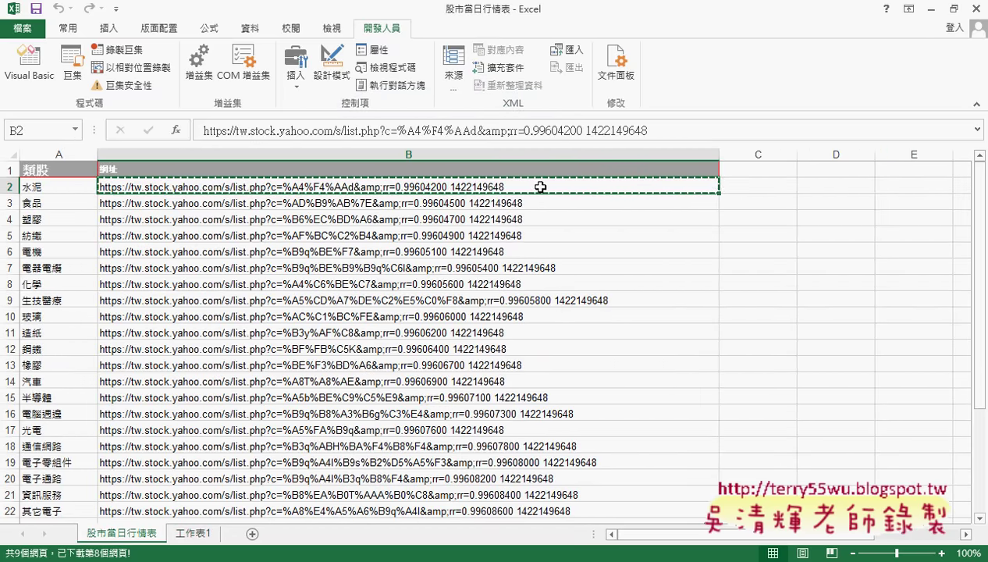
{"action": "left_click", "coordinate": [195, 533]}
{"action": "left_click", "coordinate": [117, 49]}
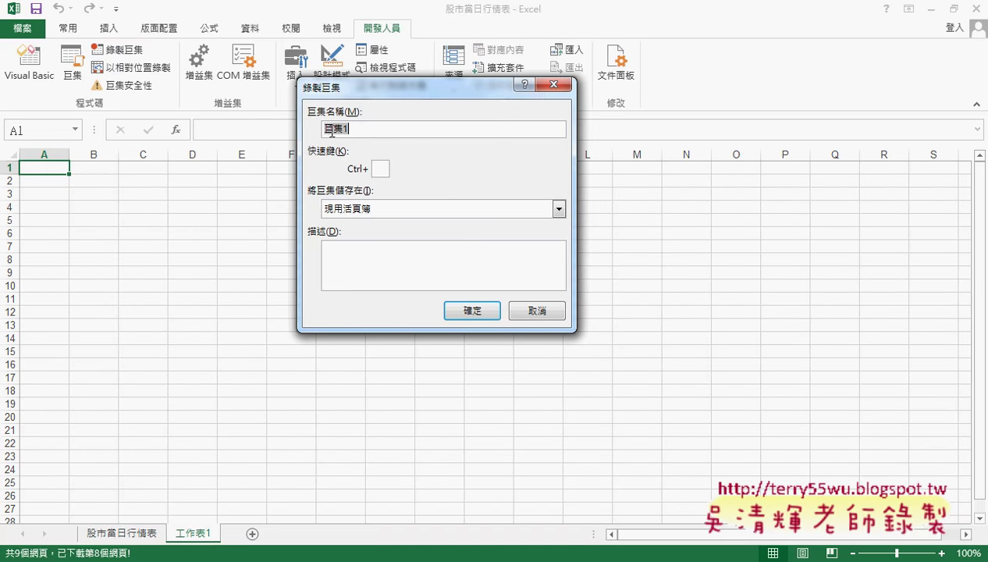
{"action": "left_click", "coordinate": [474, 311]}
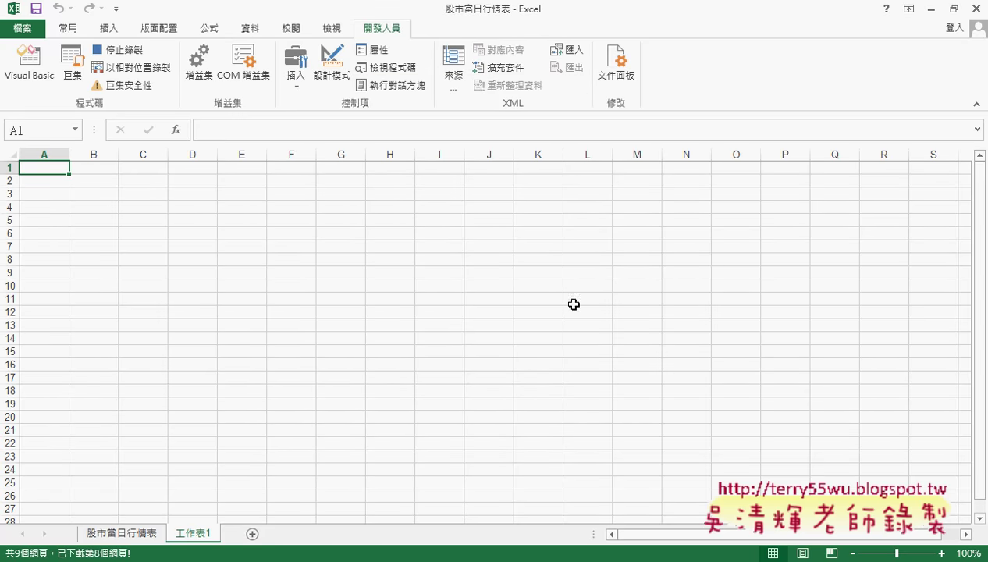
{"action": "left_click", "coordinate": [255, 31]}
- Start and cancel a web query, then review the URL text in B2 on the URL sheet
{"action": "left_click", "coordinate": [69, 74]}
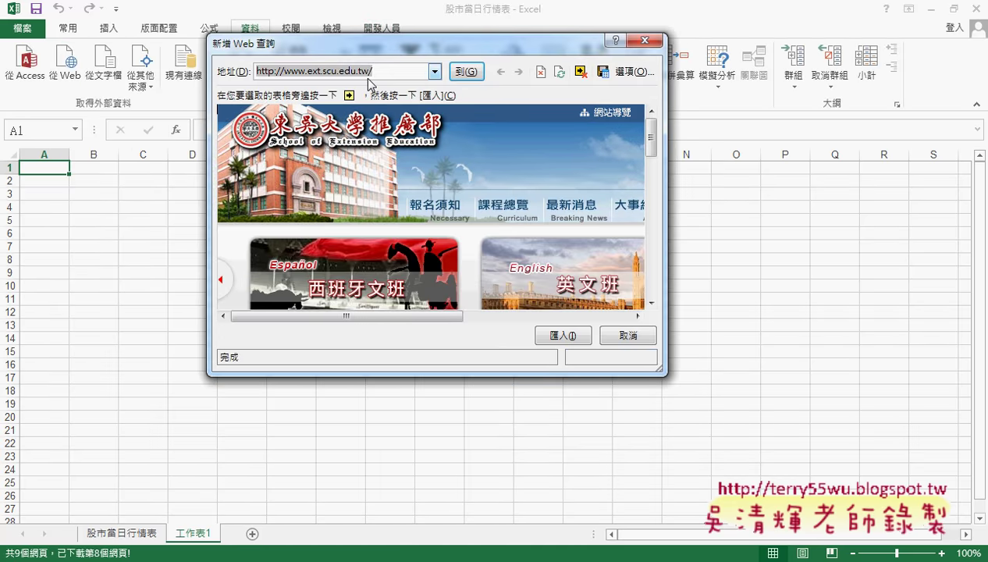
{"action": "right_click", "coordinate": [380, 72]}
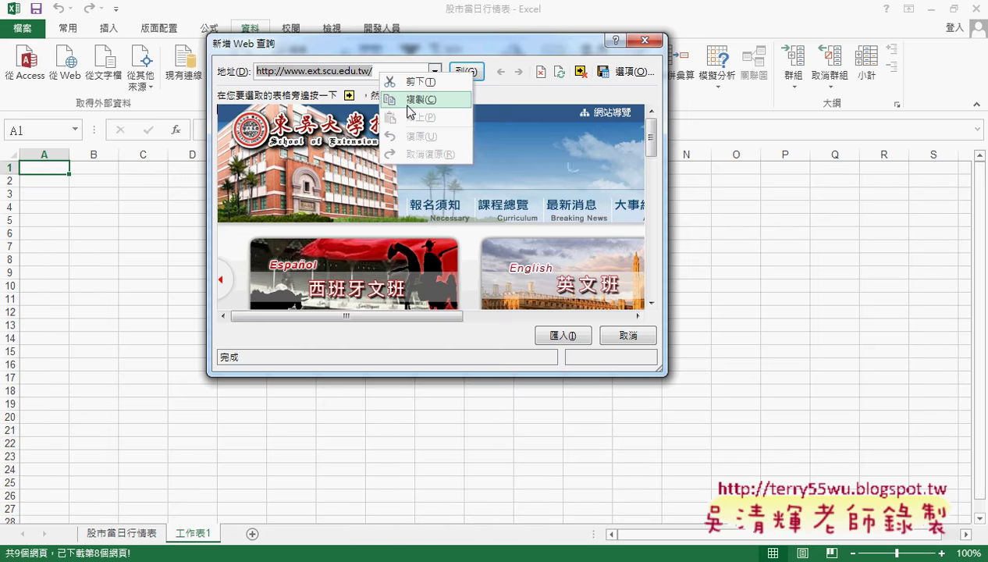
{"action": "left_click", "coordinate": [631, 336]}
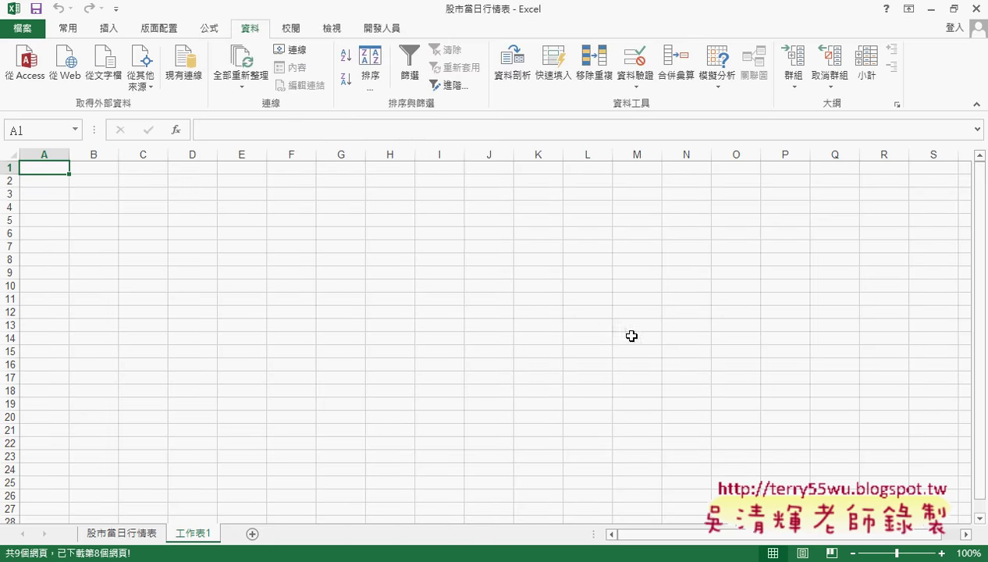
{"action": "left_click", "coordinate": [382, 29]}
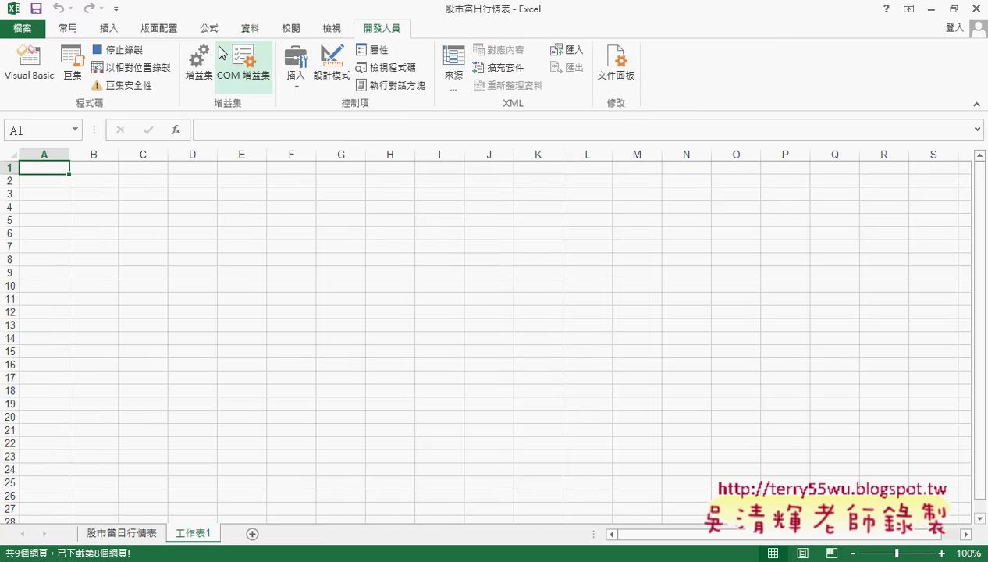
{"action": "left_click", "coordinate": [145, 533]}
{"action": "left_click_drag", "start_coordinate": [670, 133], "coordinate": [199, 131]}
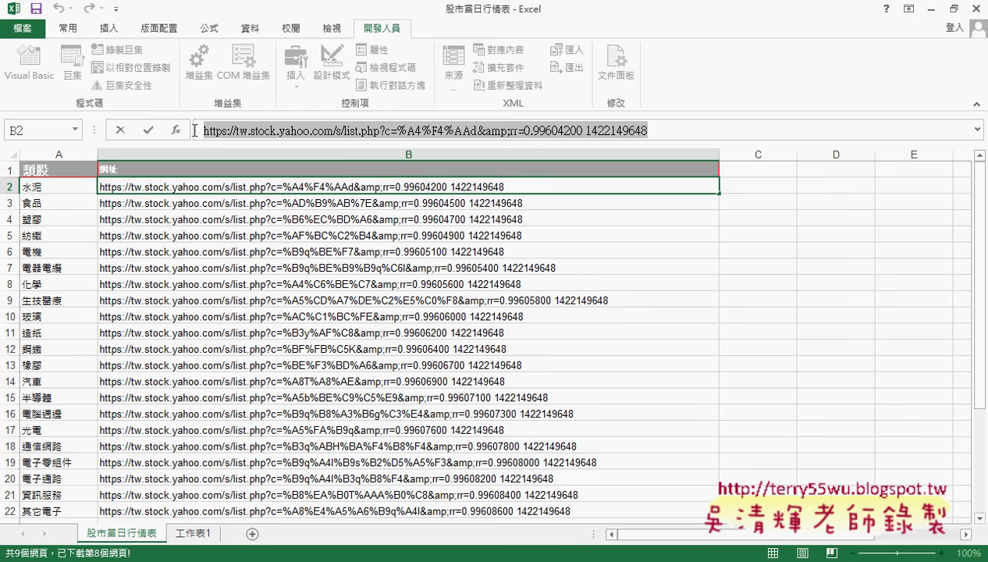
{"action": "left_click", "coordinate": [121, 131]}
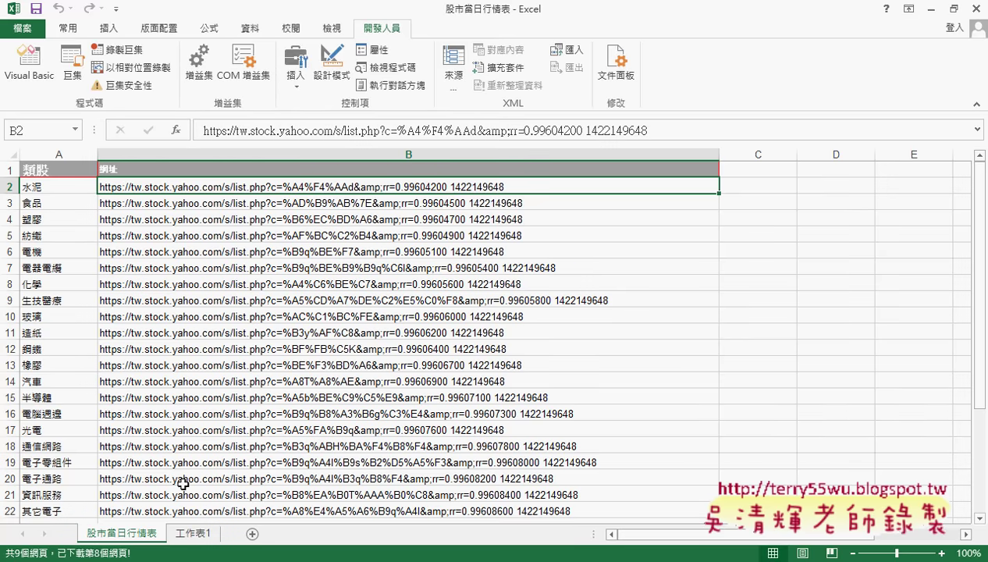
- On blank 工作表1, begin recording a new 巨集1 that replaces the old one, starting at A1
{"action": "left_click", "coordinate": [194, 533]}
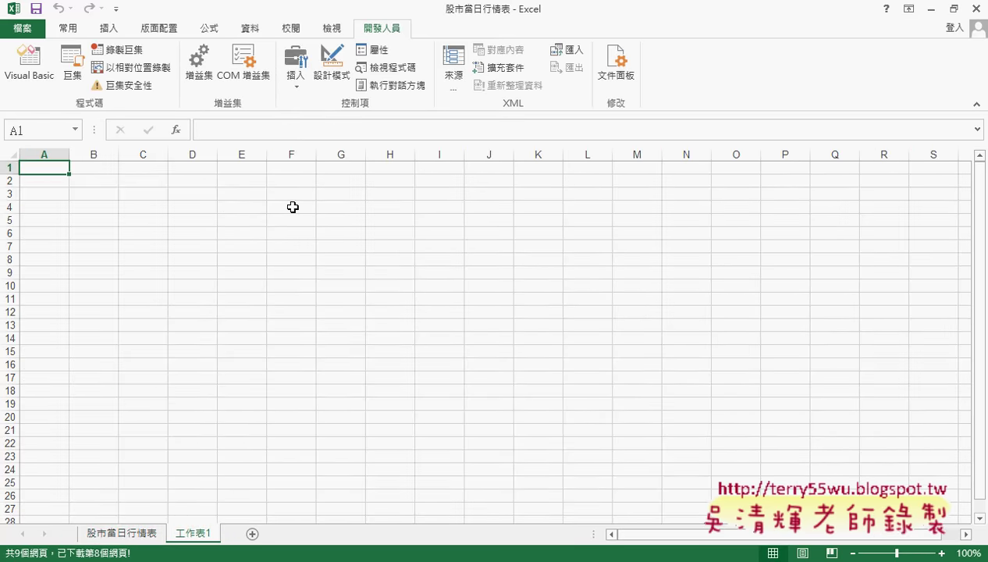
{"action": "left_click", "coordinate": [355, 206]}
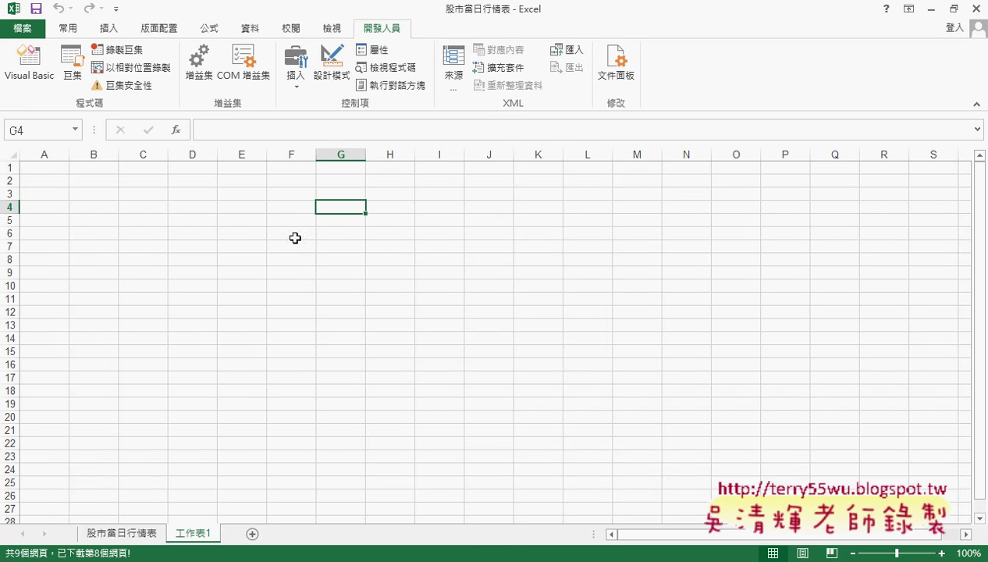
{"action": "left_click", "coordinate": [49, 166]}
{"action": "left_click", "coordinate": [347, 203]}
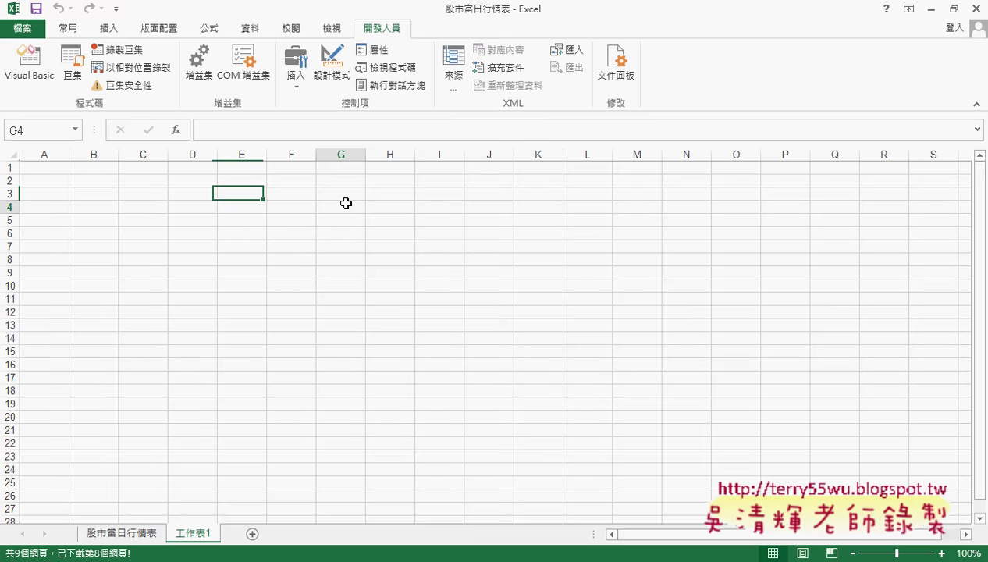
{"action": "left_click", "coordinate": [134, 50]}
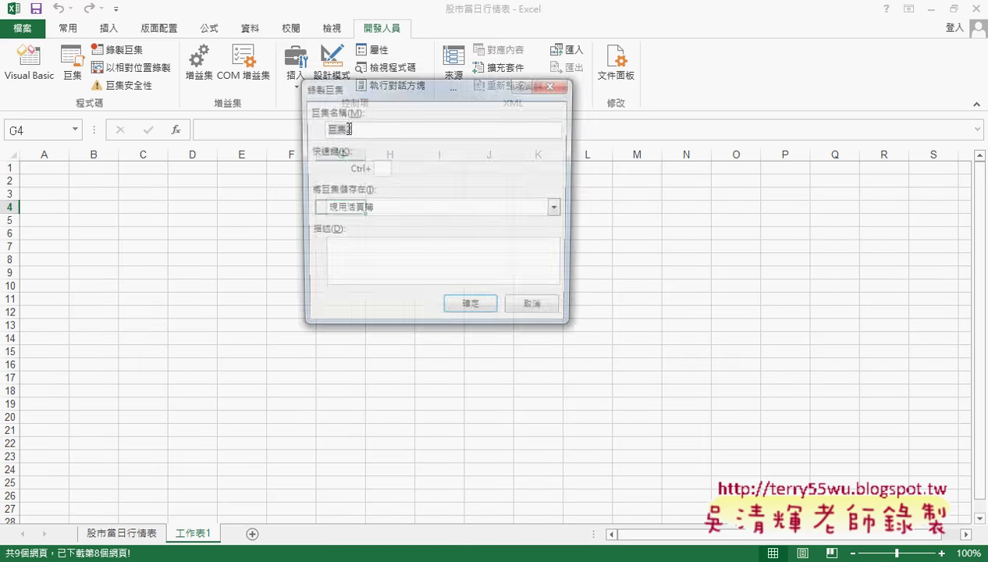
{"action": "left_click", "coordinate": [372, 129]}
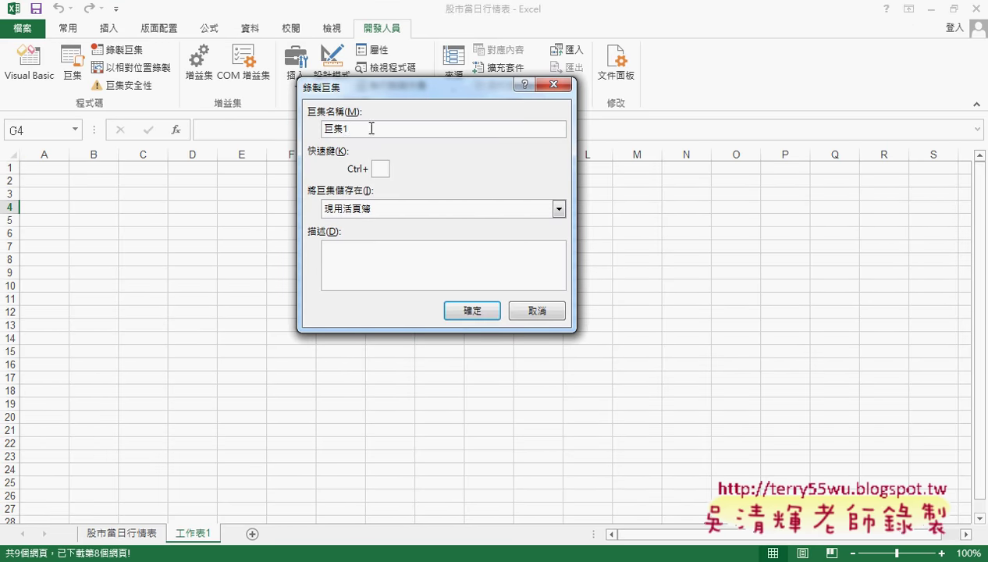
{"action": "left_click", "coordinate": [468, 310]}
{"action": "left_click", "coordinate": [497, 317]}
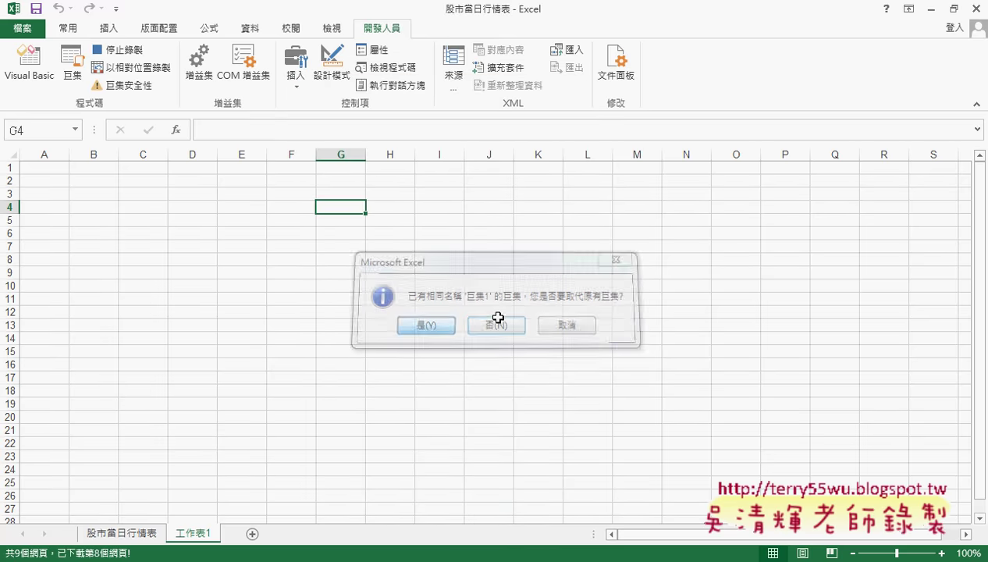
{"action": "left_click", "coordinate": [52, 170]}
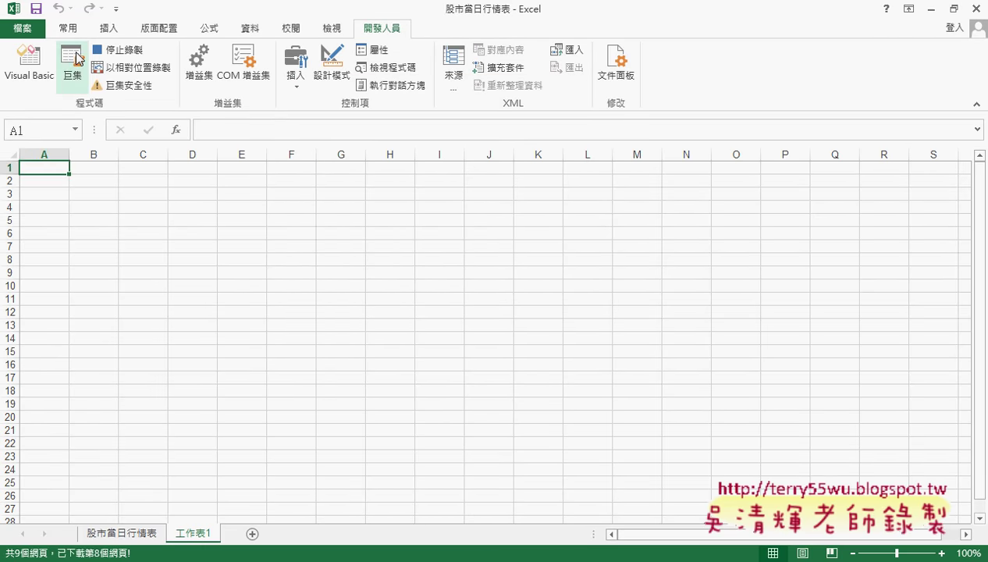
{"action": "left_click", "coordinate": [248, 28]}
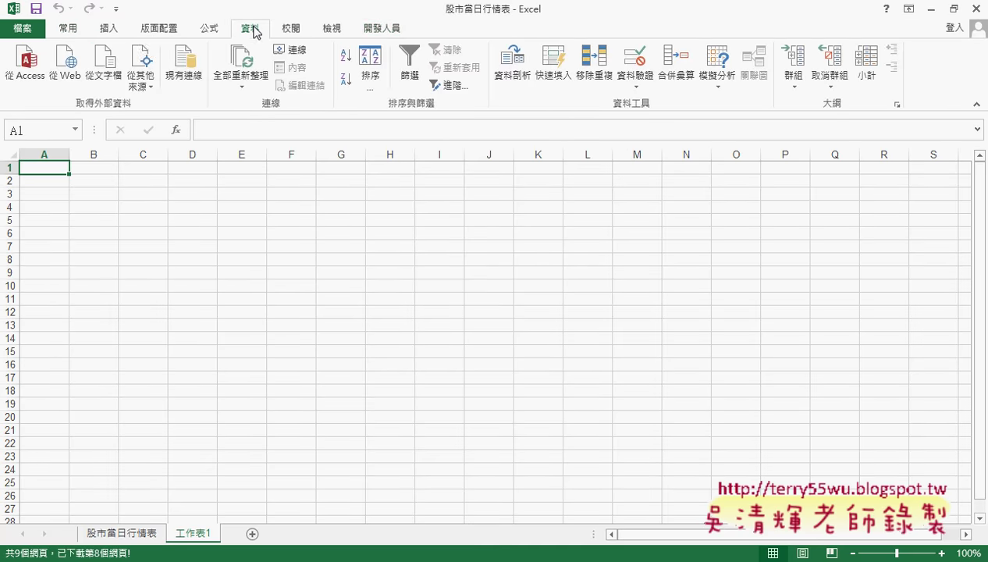
- Load the Yahoo stock page in a From Web query and import the marked quote table at $A$1
{"action": "left_click", "coordinate": [65, 64]}
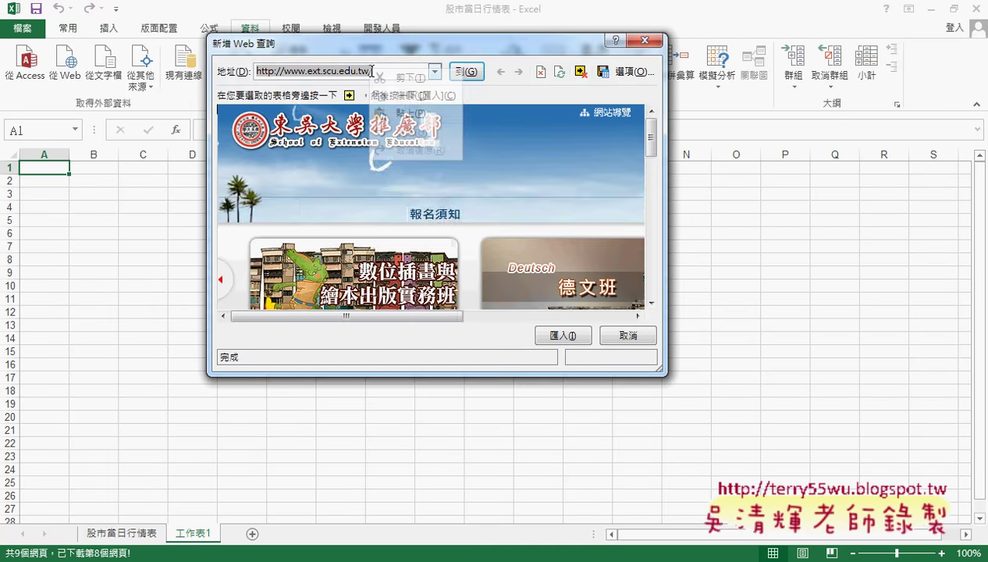
{"action": "left_click", "coordinate": [466, 71]}
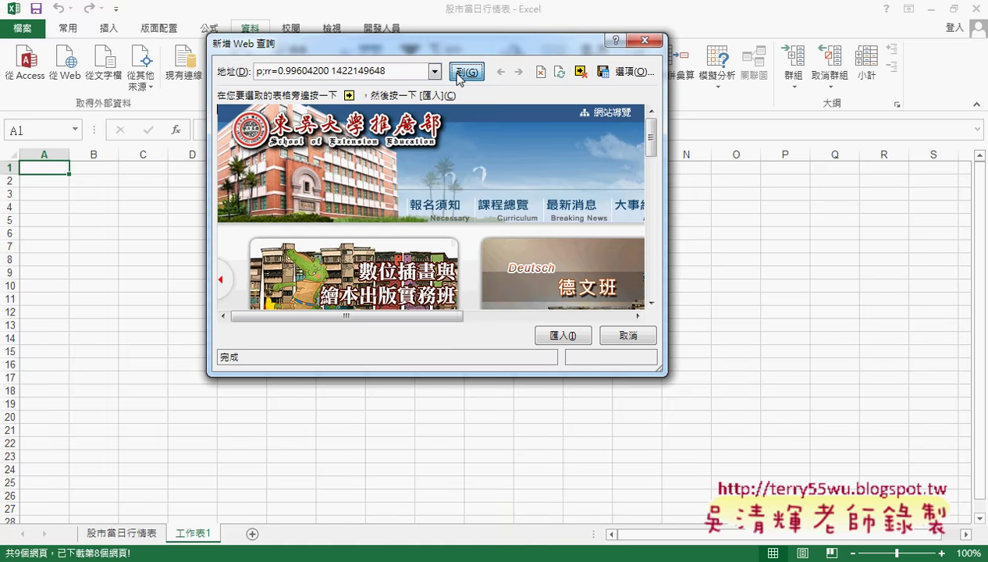
{"action": "left_click", "coordinate": [603, 330]}
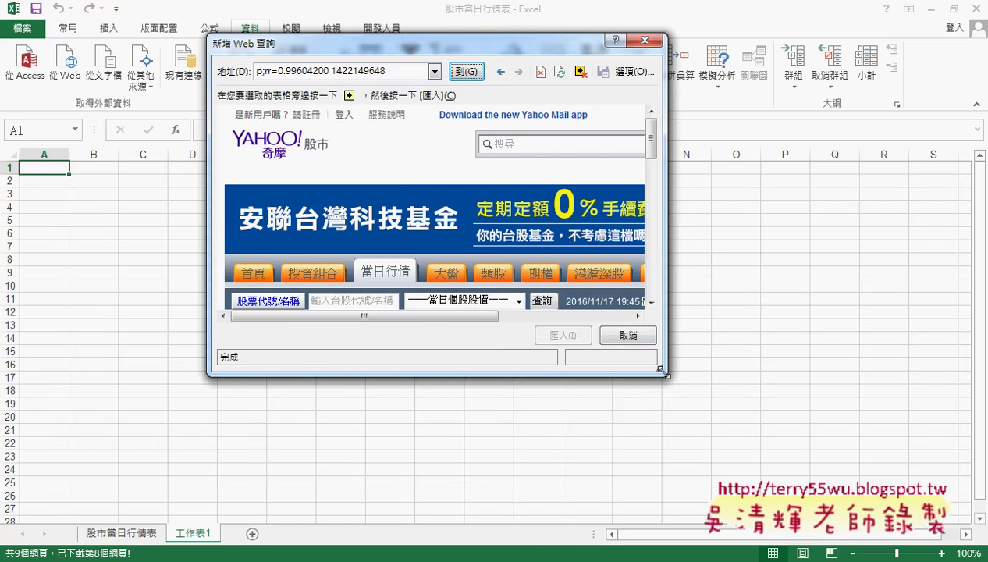
{"action": "left_click_drag", "start_coordinate": [662, 372], "coordinate": [982, 521]}
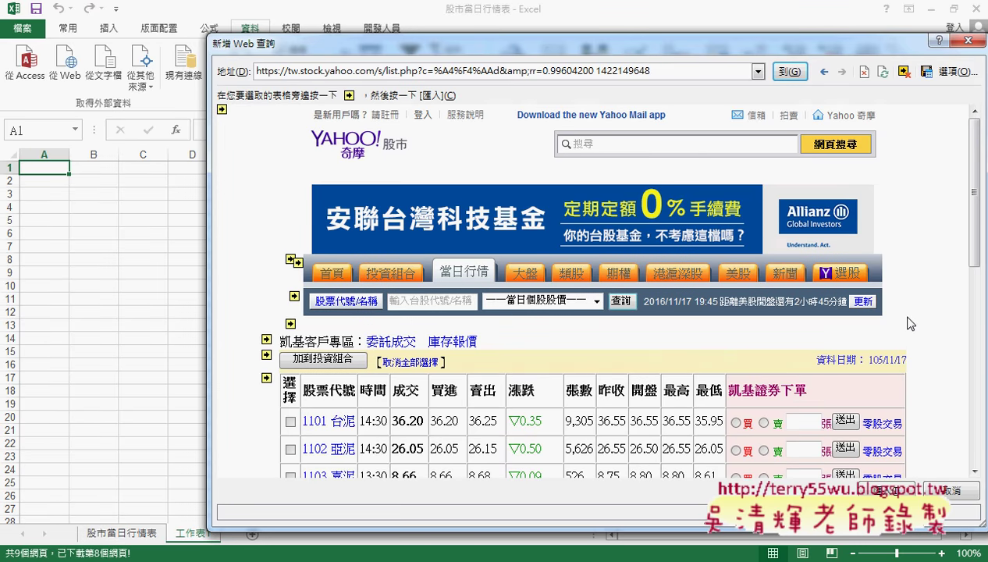
{"action": "scroll", "coordinate": [909, 323], "scroll_direction": "down", "scroll_amount": 3}
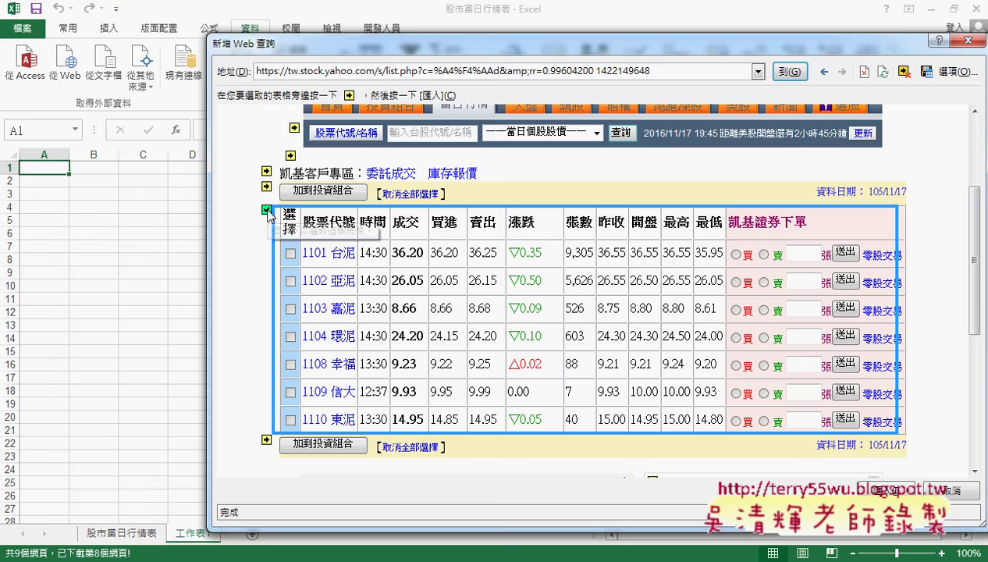
{"action": "left_click", "coordinate": [266, 210]}
{"action": "left_click", "coordinate": [873, 490]}
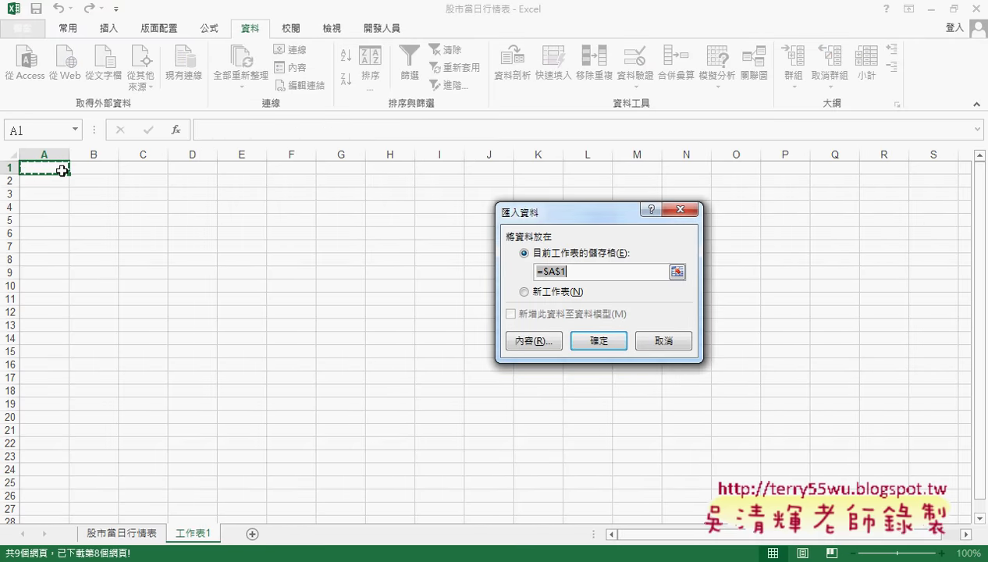
{"action": "left_click", "coordinate": [598, 341]}
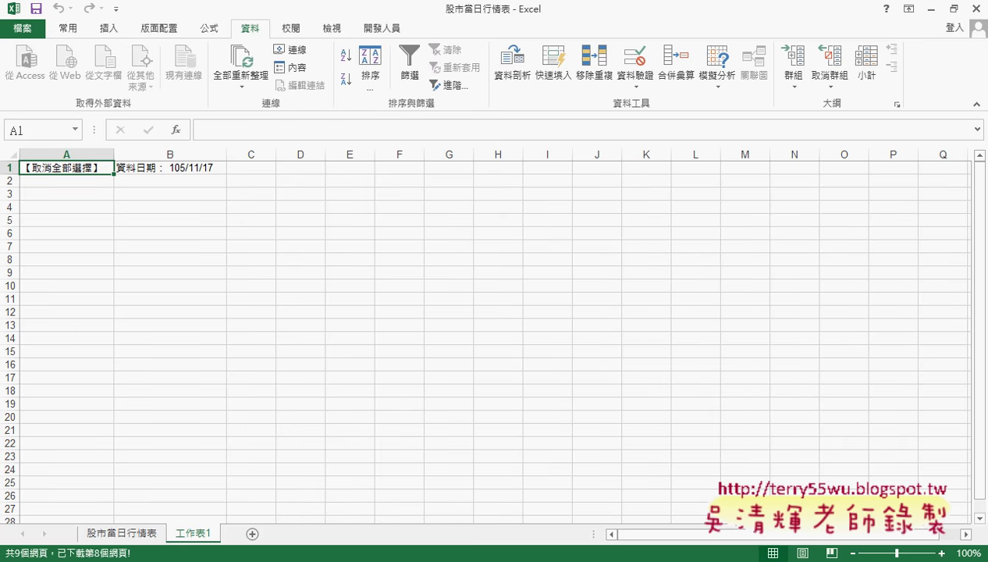
{"action": "key", "text": "alt+Tab"}
- Open the Yahoo stock page in a new Chrome tab, highlight its table and data-date row, then minimize
{"action": "left_click", "coordinate": [854, 10]}
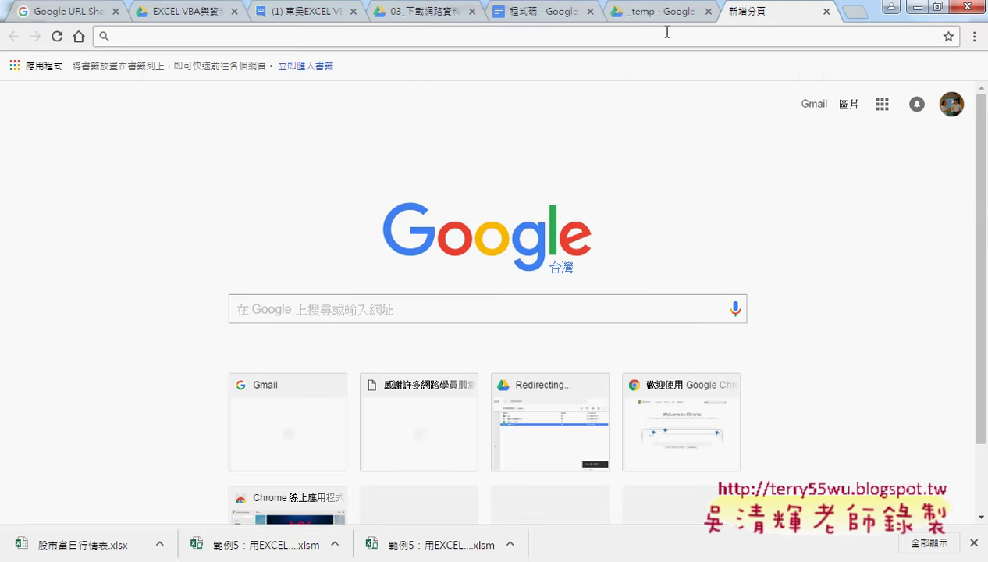
{"action": "right_click", "coordinate": [665, 32]}
{"action": "left_click", "coordinate": [706, 125]}
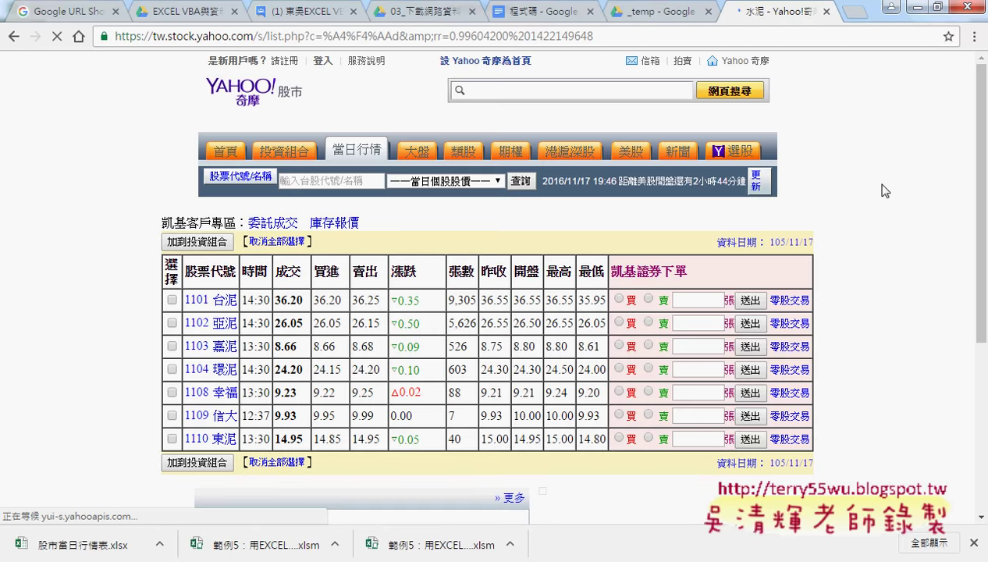
{"action": "scroll", "coordinate": [904, 202], "scroll_direction": "down", "scroll_amount": 3}
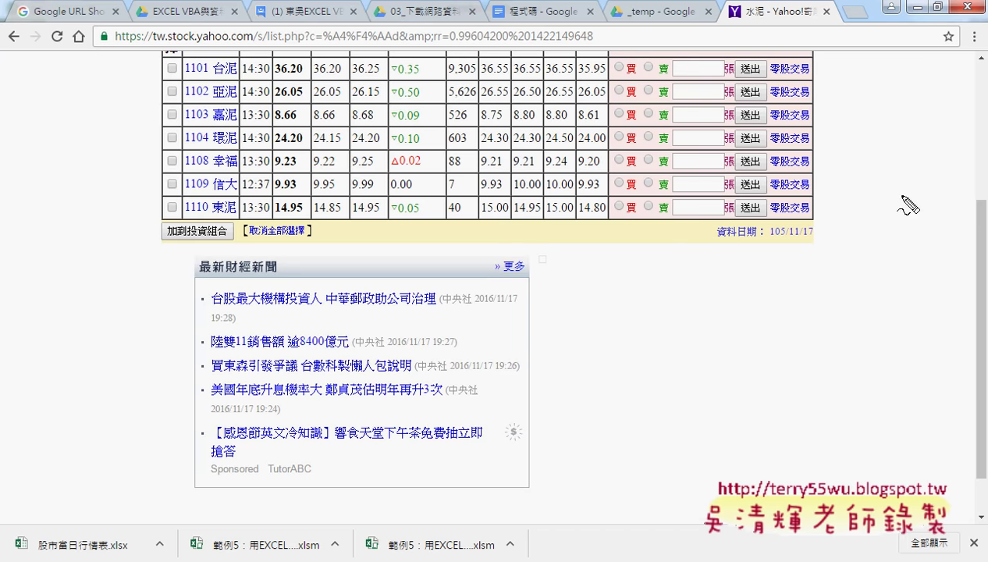
{"action": "left_click_drag", "start_coordinate": [164, 63], "coordinate": [248, 232]}
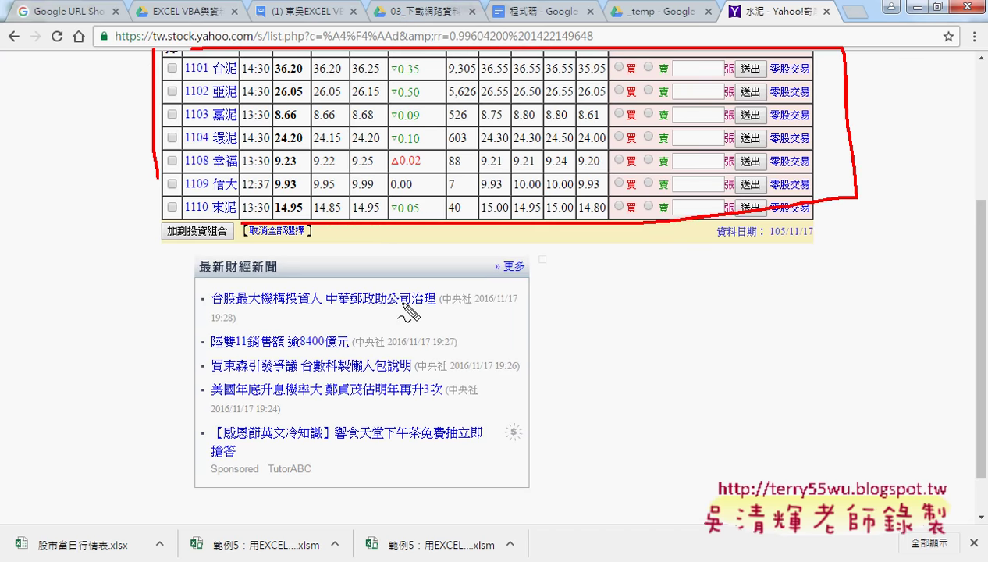
{"action": "mouse_move", "coordinate": [277, 248]}
{"action": "left_mouse_down"}
{"action": "mouse_move", "coordinate": [829, 224]}
{"action": "mouse_move", "coordinate": [265, 248]}
{"action": "left_mouse_up"}
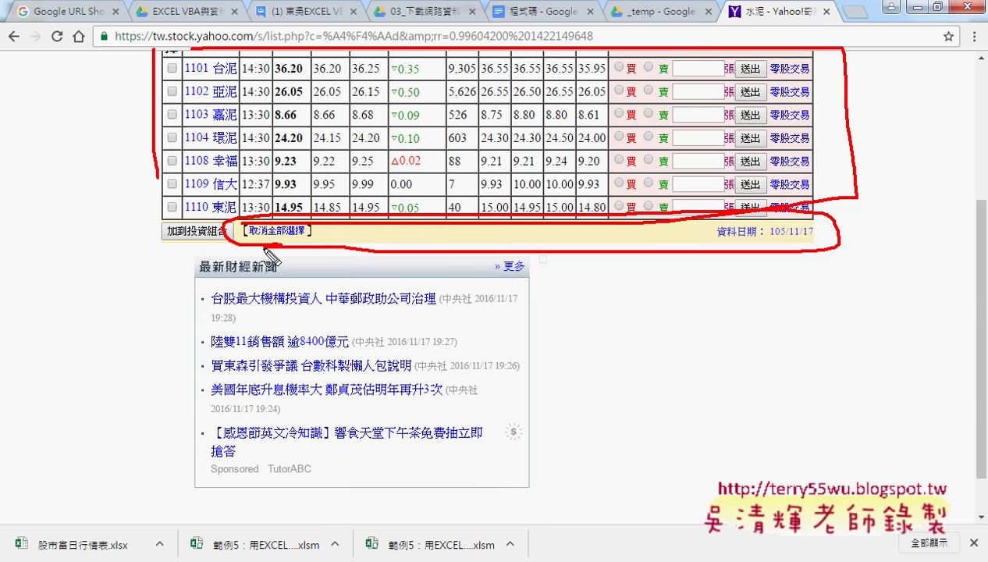
{"action": "key", "text": "Escape"}
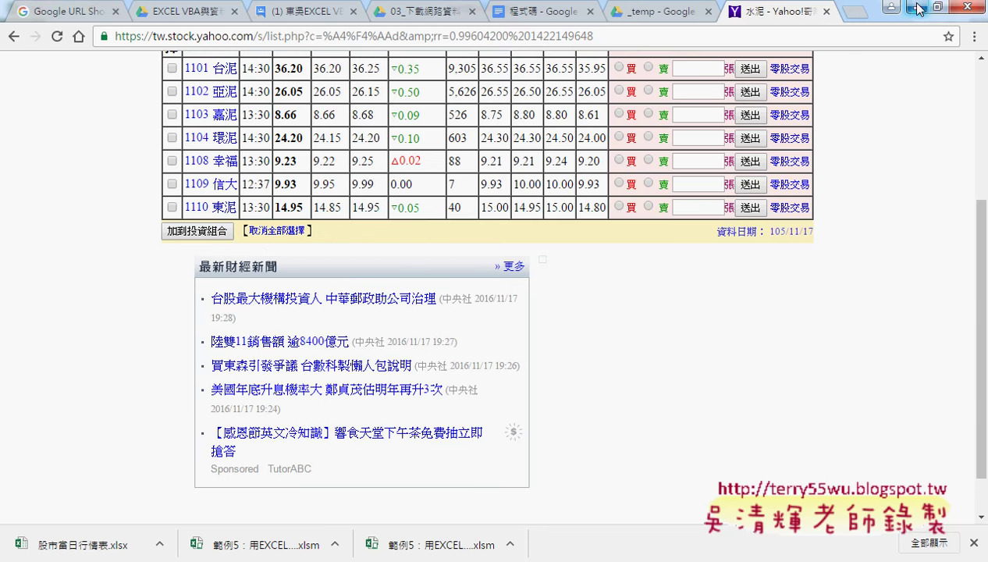
{"action": "left_click", "coordinate": [909, 7]}
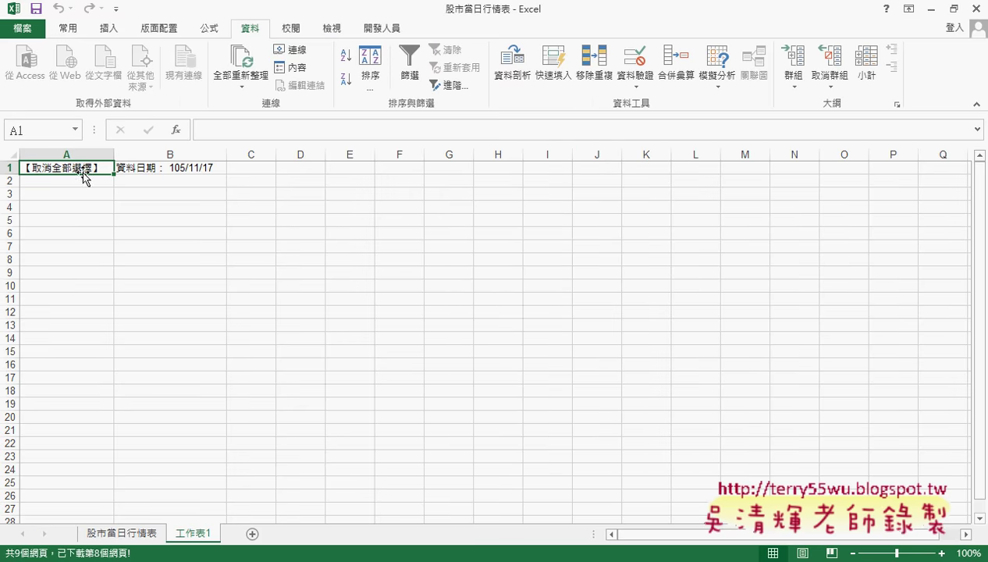
- Stop the macro recording and open 巨集1 in the VBA editor
{"action": "left_click", "coordinate": [379, 28]}
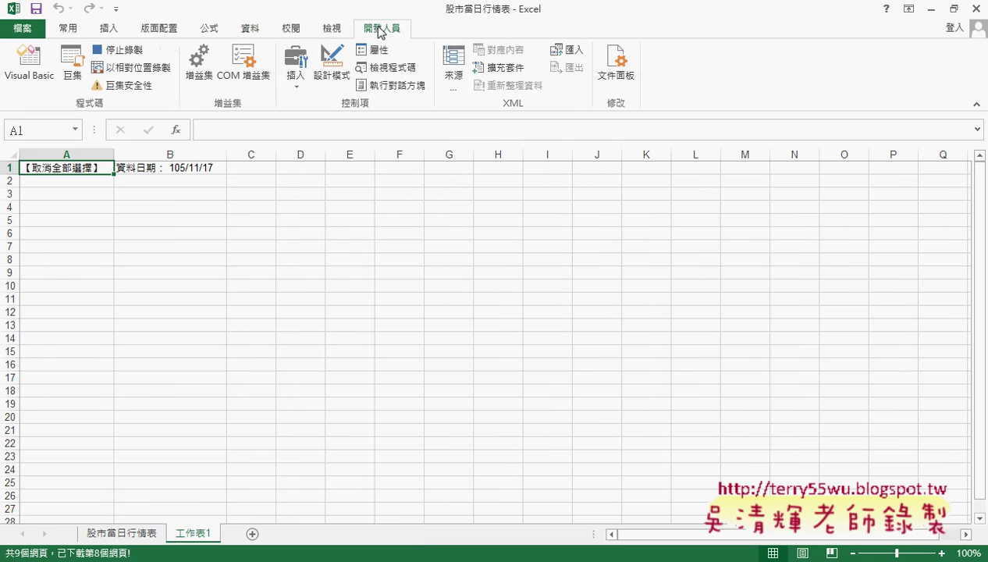
{"action": "left_click", "coordinate": [139, 50]}
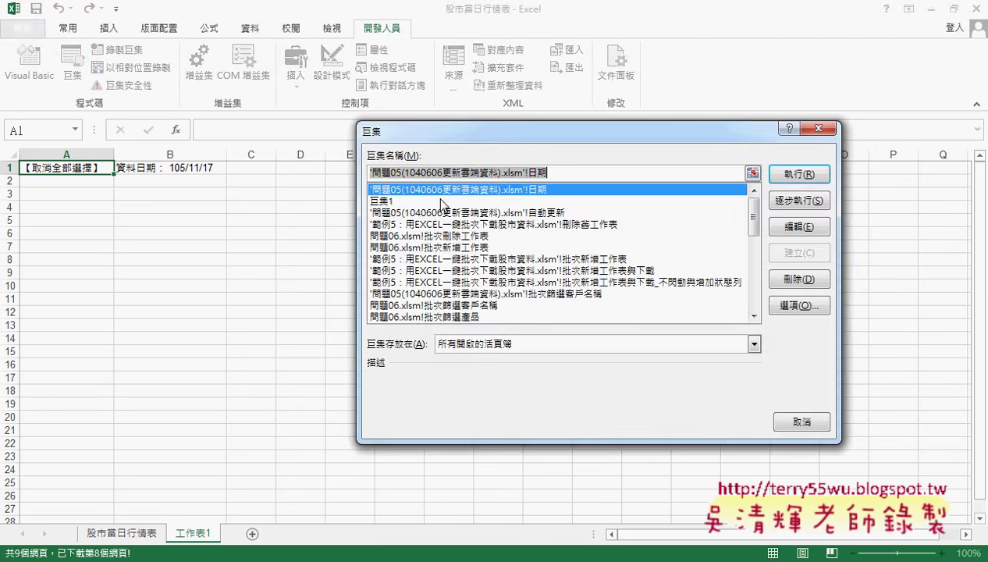
{"action": "left_click", "coordinate": [73, 78]}
{"action": "left_click", "coordinate": [392, 202]}
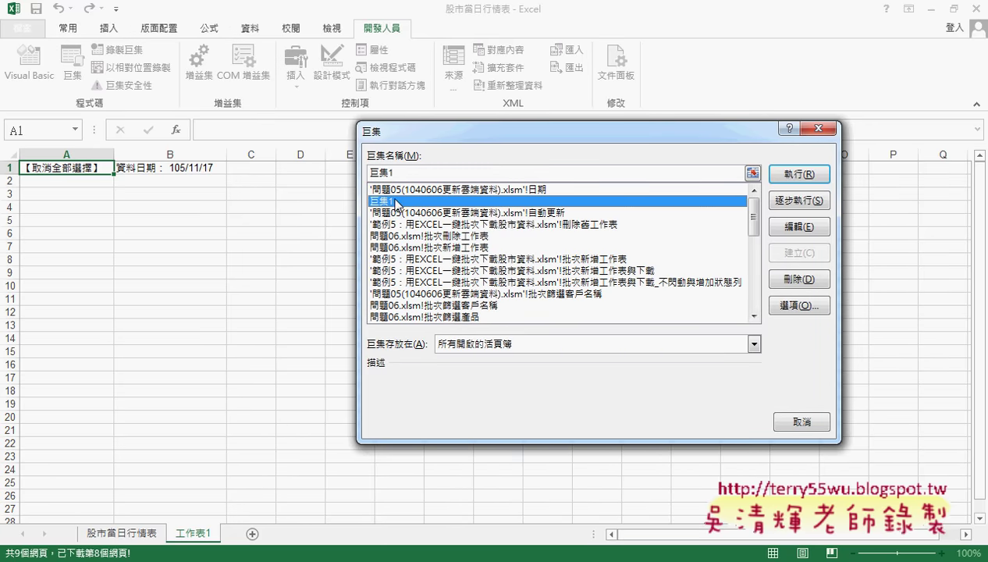
{"action": "left_click", "coordinate": [807, 228]}
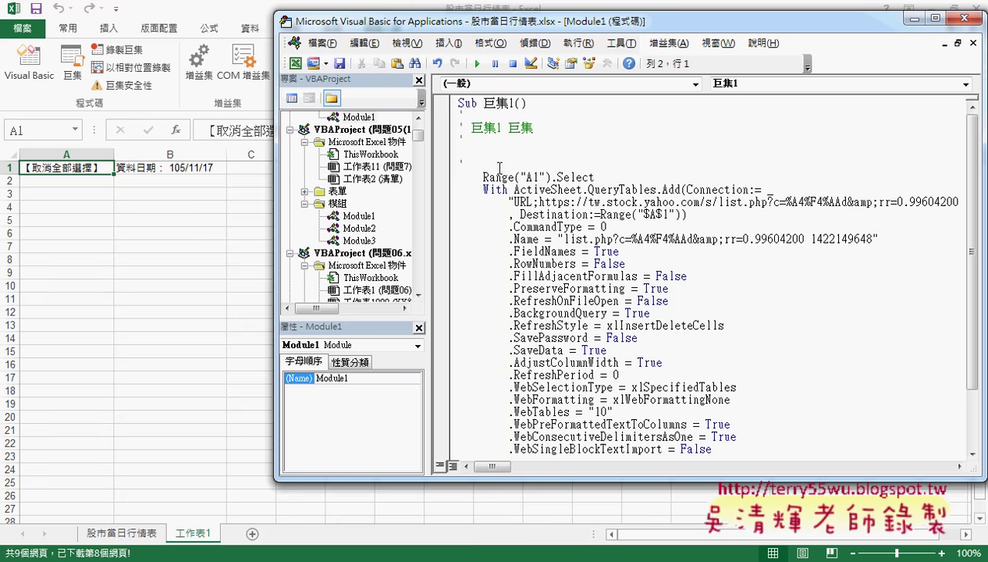
- Delete the comment lines, widen the code pane, and select the .WebTables = "10" line
{"action": "left_click_drag", "start_coordinate": [466, 160], "coordinate": [452, 118]}
{"action": "key", "text": "Delete"}
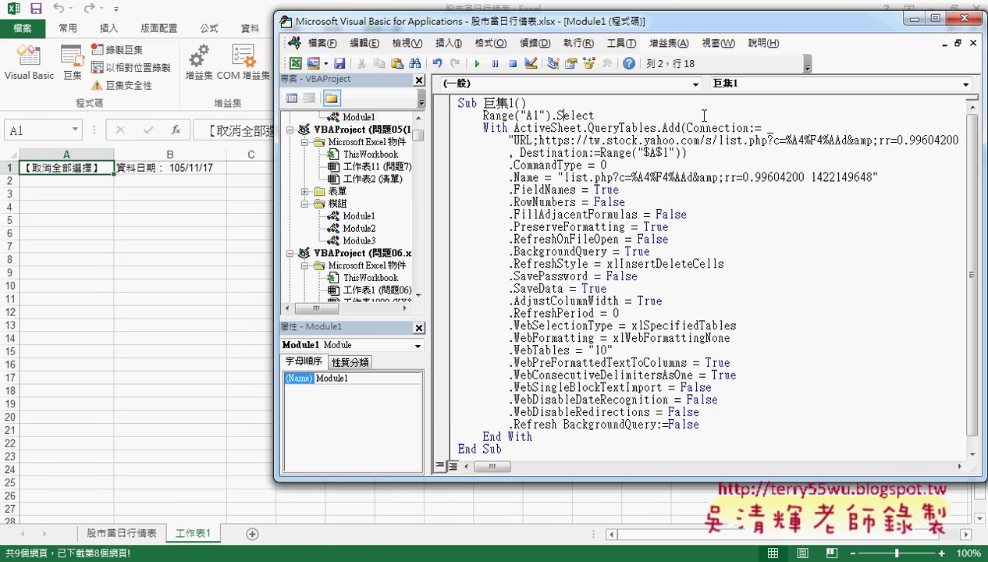
{"action": "left_click_drag", "start_coordinate": [426, 162], "coordinate": [344, 162]}
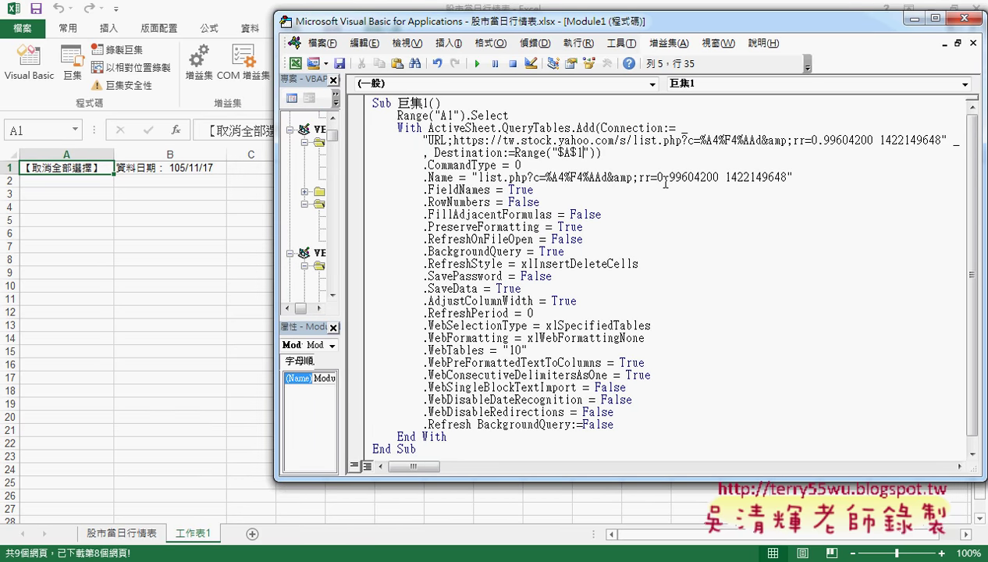
{"action": "scroll", "coordinate": [663, 184], "scroll_direction": "down", "scroll_amount": 1}
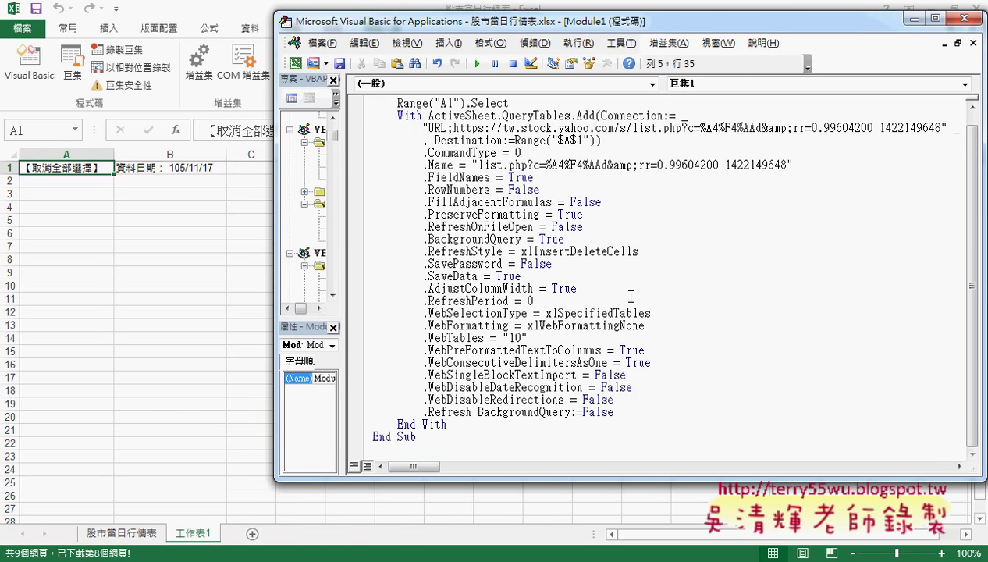
{"action": "left_click_drag", "start_coordinate": [425, 339], "coordinate": [532, 337]}
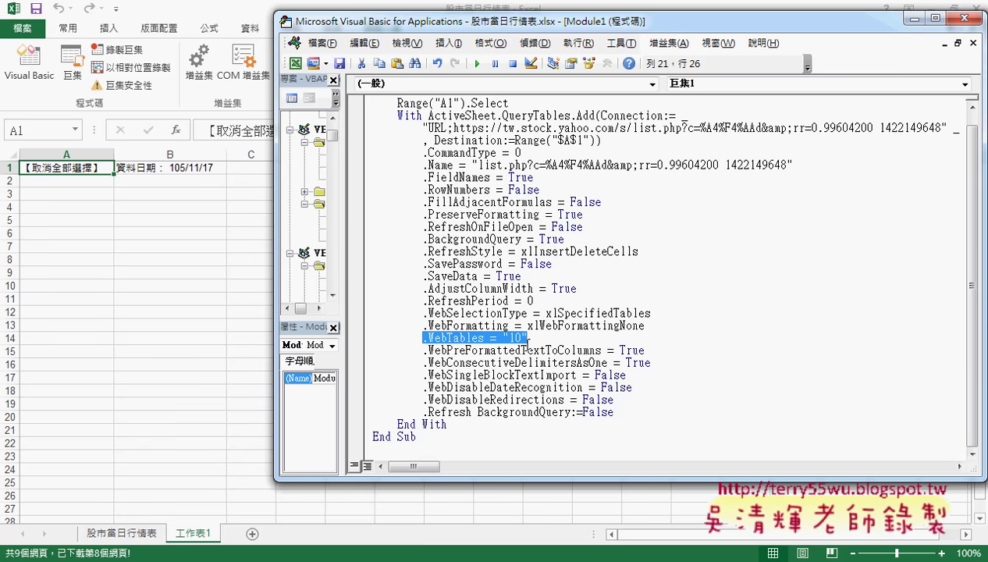
- Change .WebTables from "10" to "9" and add a new worksheet to the workbook
{"action": "left_click", "coordinate": [515, 337]}
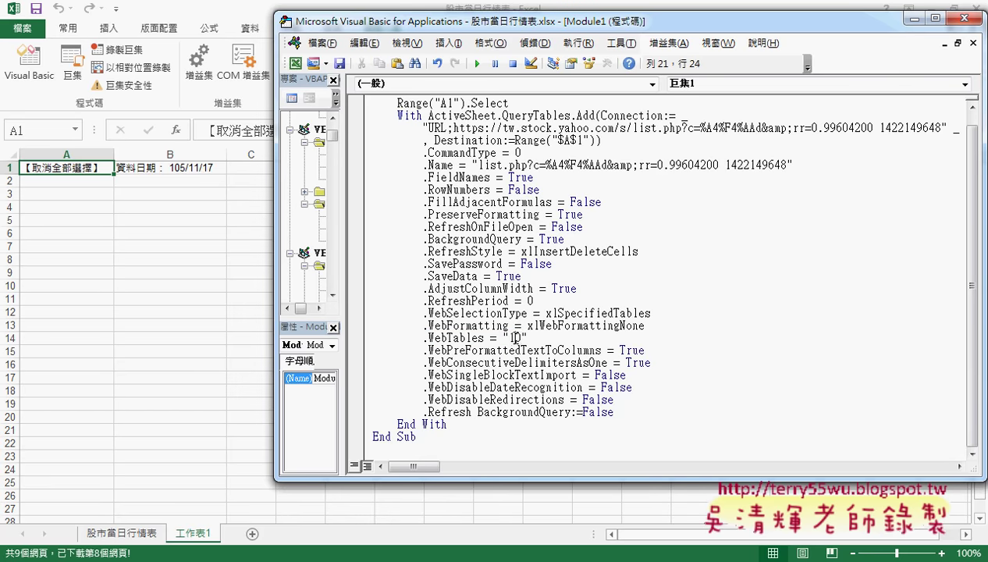
{"action": "double_click", "coordinate": [515, 337]}
{"action": "type", "text": "9"}
{"action": "left_click", "coordinate": [252, 534]}
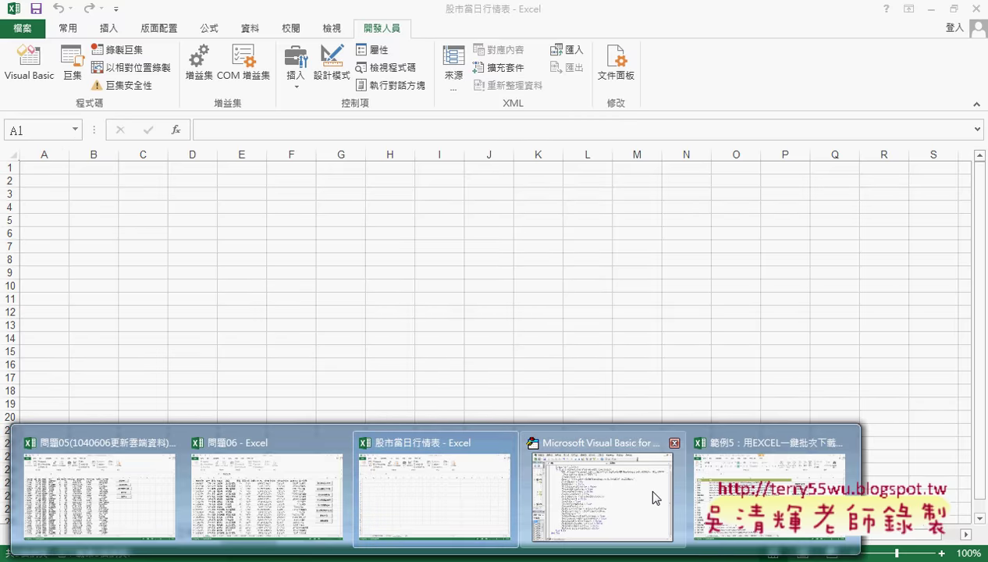
{"action": "left_click", "coordinate": [644, 487]}
- Run 巨集1, debug the error by commenting out .CommandType = 0, and continue execution
{"action": "left_click", "coordinate": [556, 264]}
{"action": "left_click", "coordinate": [477, 64]}
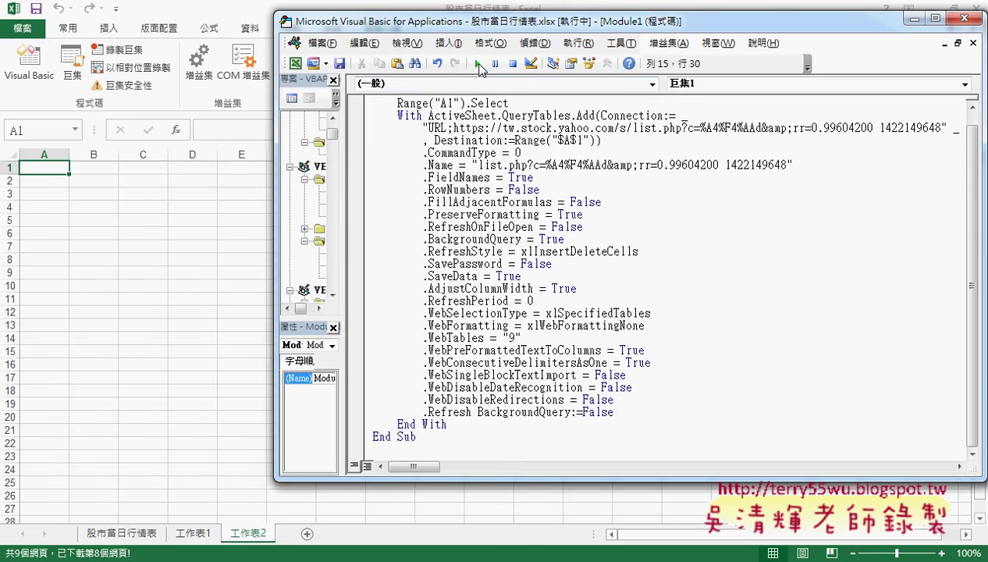
{"action": "left_click", "coordinate": [537, 268]}
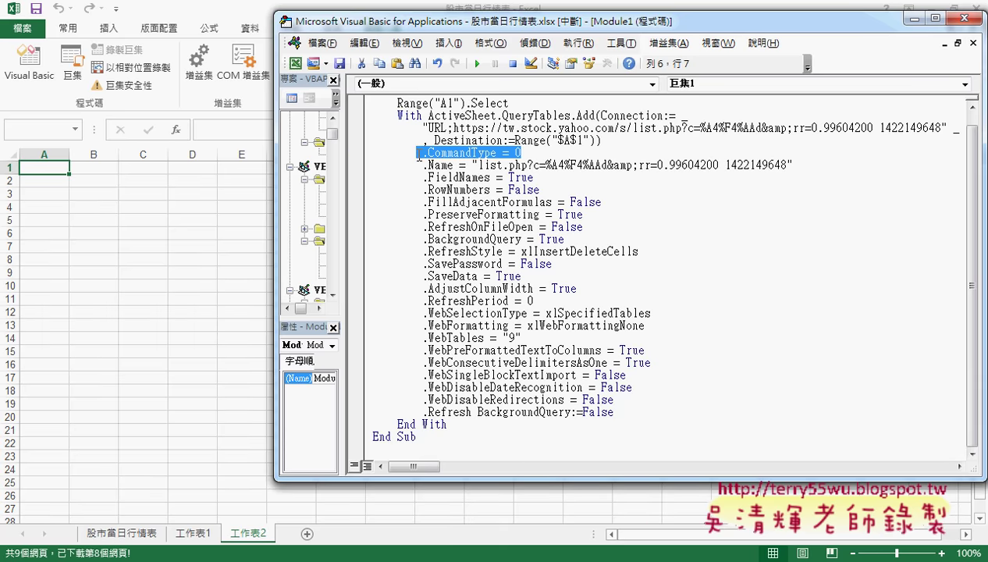
{"action": "left_click", "coordinate": [423, 153]}
{"action": "type", "text": "'"}
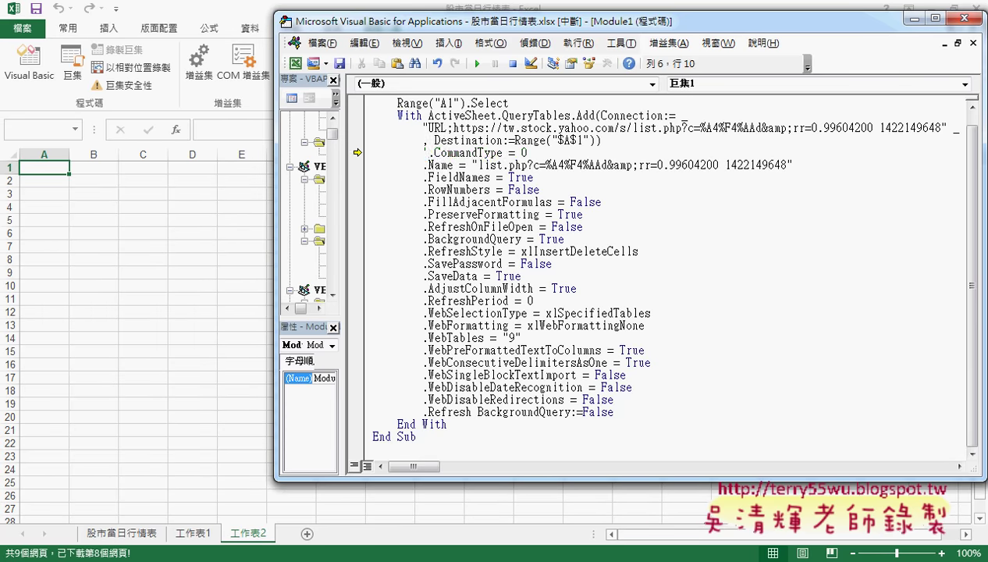
{"action": "left_click", "coordinate": [471, 182]}
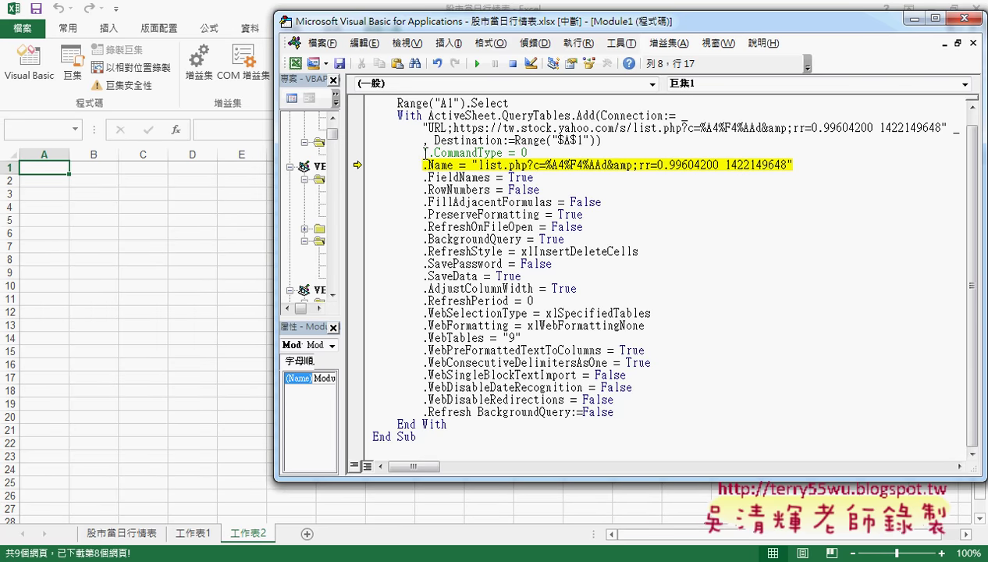
{"action": "double_click", "coordinate": [424, 153]}
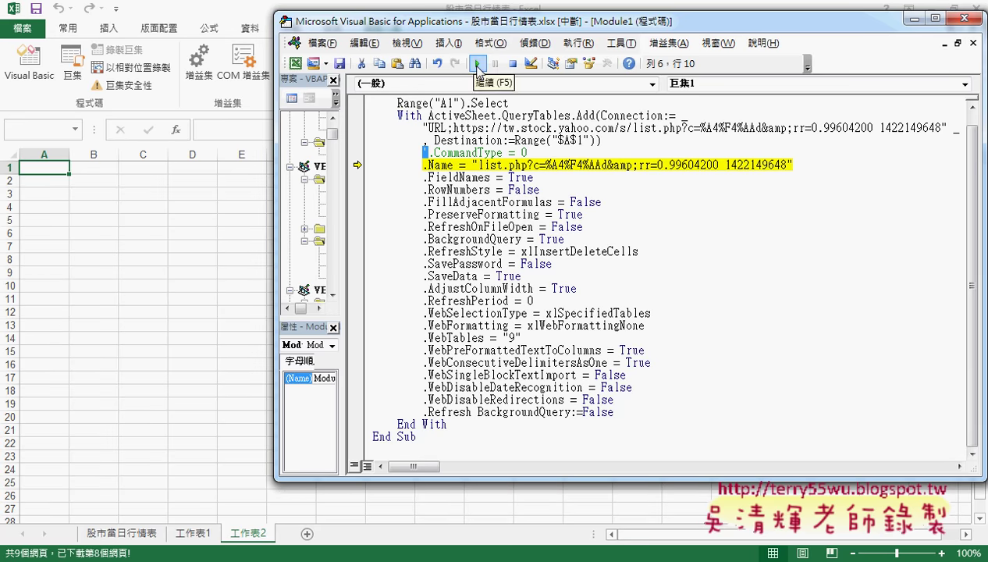
{"action": "left_click", "coordinate": [476, 65]}
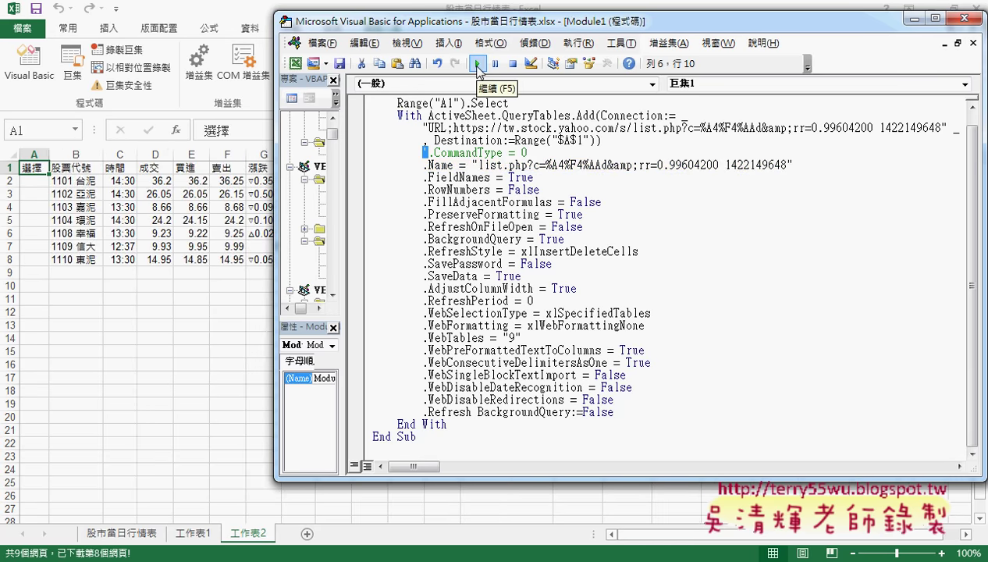
- Move the editor aside to reveal the imported table and highlight the .WebTables = "9" setting
{"action": "left_click_drag", "start_coordinate": [498, 25], "coordinate": [641, 29]}
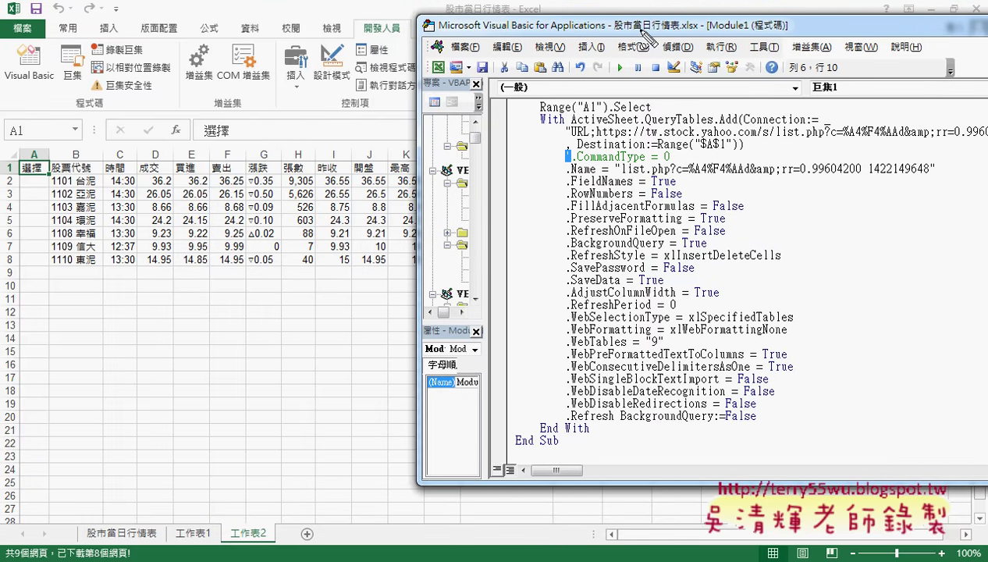
{"action": "mouse_move", "coordinate": [567, 334]}
{"action": "left_mouse_down"}
{"action": "mouse_move", "coordinate": [565, 348]}
{"action": "mouse_move", "coordinate": [637, 332]}
{"action": "mouse_move", "coordinate": [706, 359]}
{"action": "left_mouse_up"}
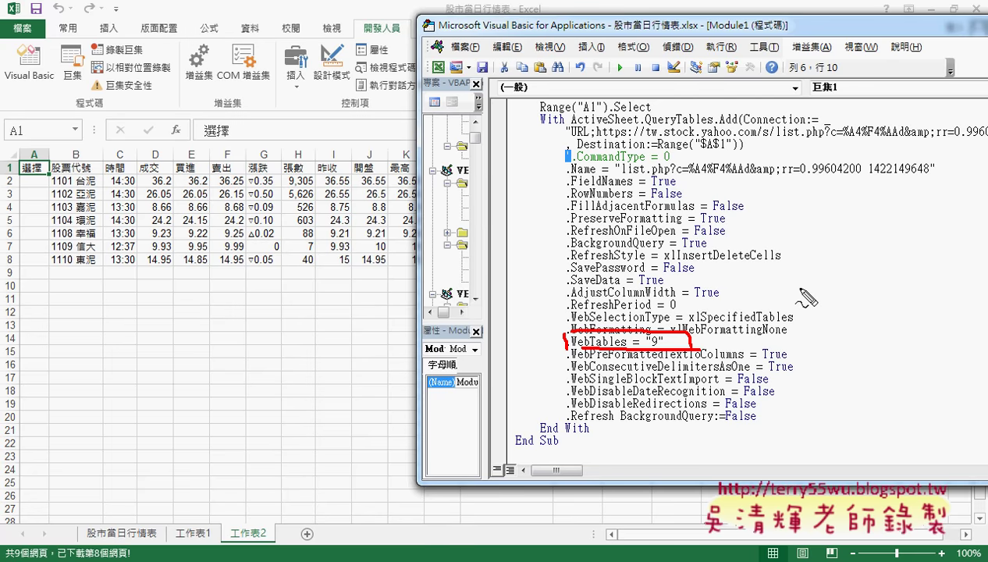
{"action": "key", "text": "Escape"}
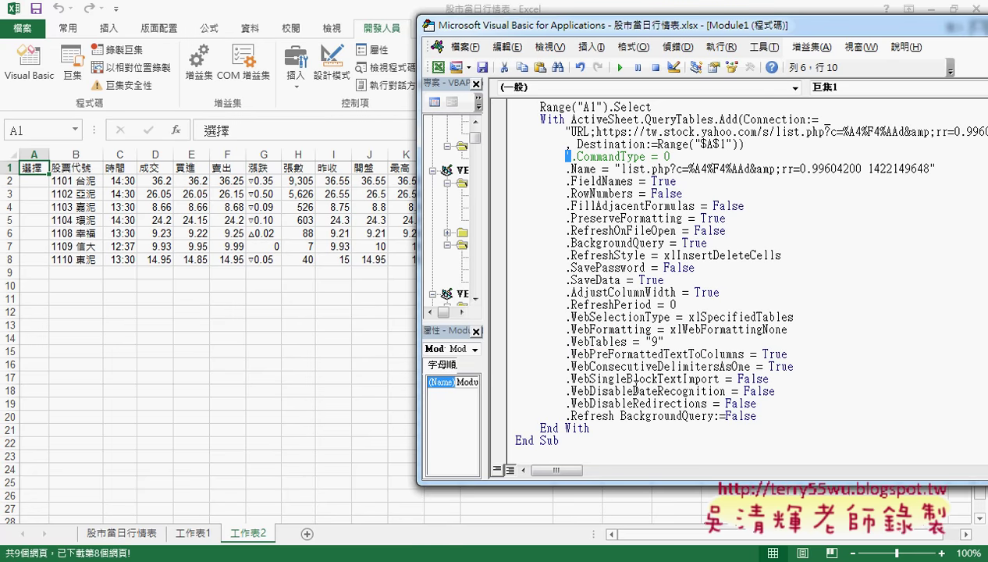
- Enlarge the editor, select the whole With … End With query block, then show the 股市當日行情表 sheet
{"action": "left_click_drag", "start_coordinate": [629, 484], "coordinate": [636, 543]}
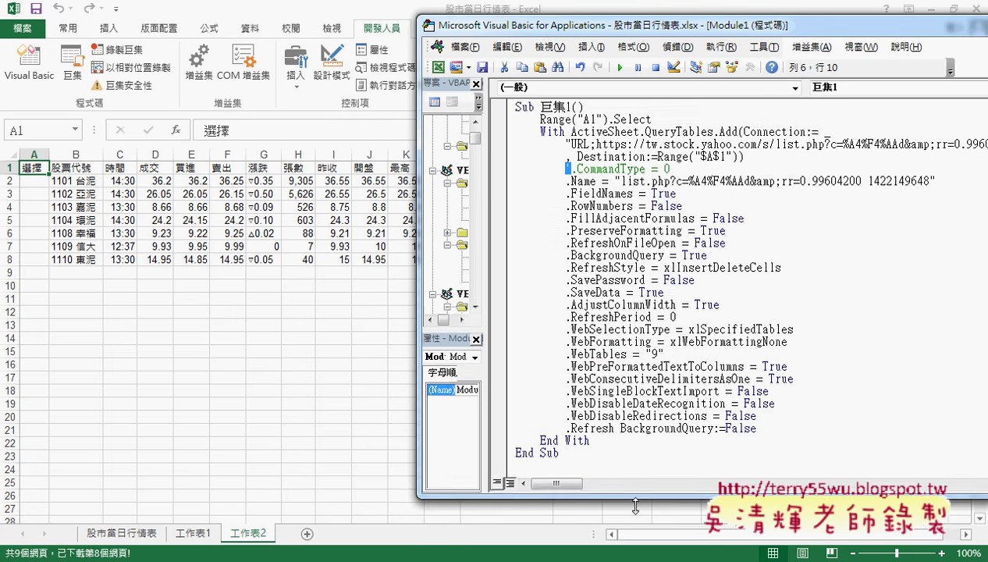
{"action": "left_click", "coordinate": [595, 443]}
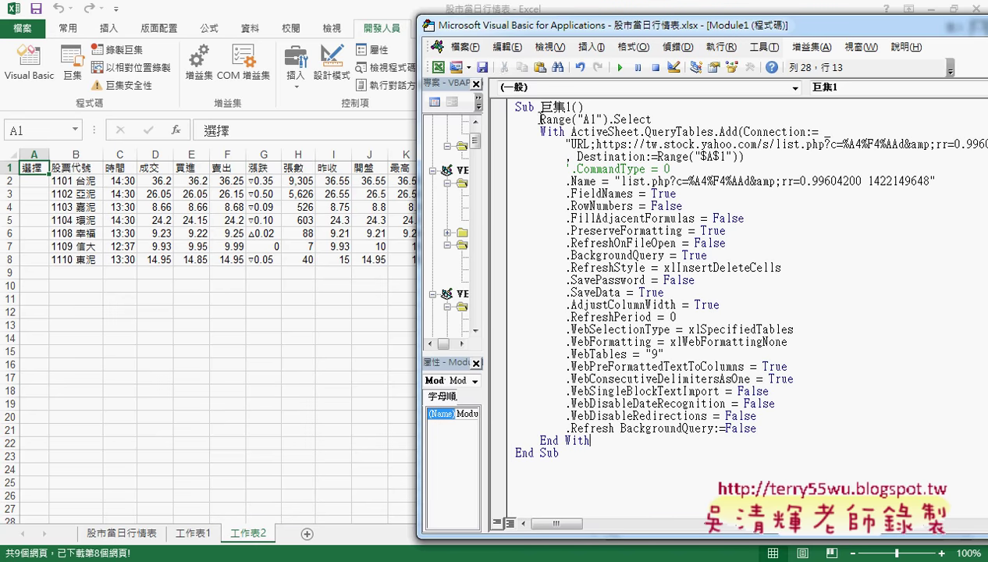
{"action": "left_click_drag", "start_coordinate": [540, 131], "coordinate": [793, 131]}
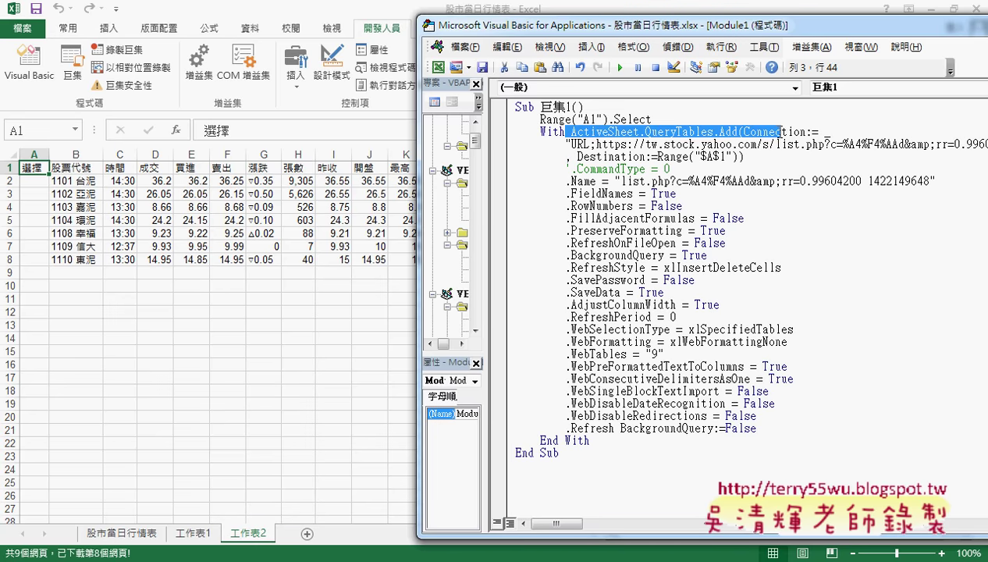
{"action": "mouse_move", "coordinate": [591, 440]}
{"action": "left_mouse_down"}
{"action": "mouse_move", "coordinate": [555, 421]}
{"action": "mouse_move", "coordinate": [499, 144]}
{"action": "left_mouse_up"}
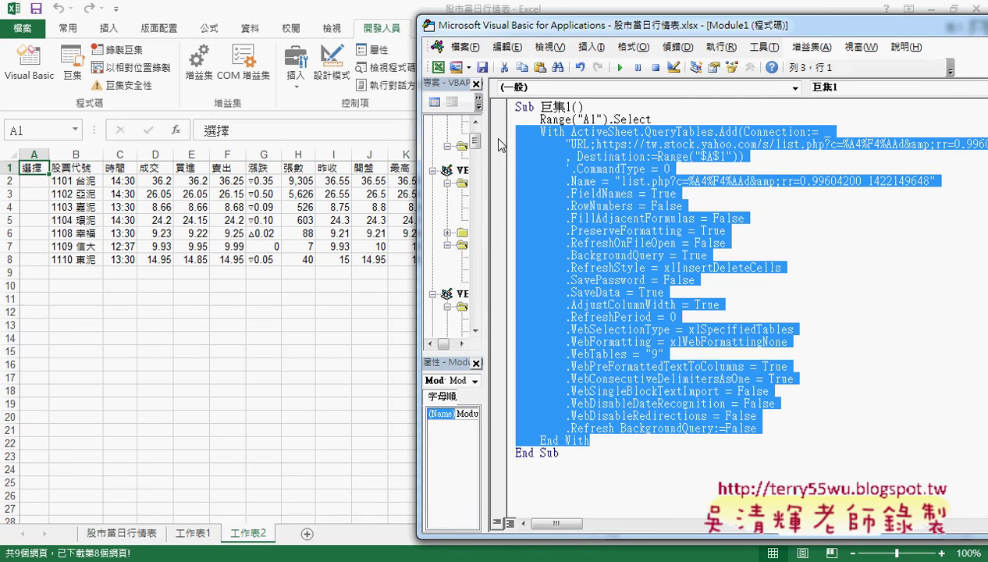
{"action": "left_click", "coordinate": [120, 533]}
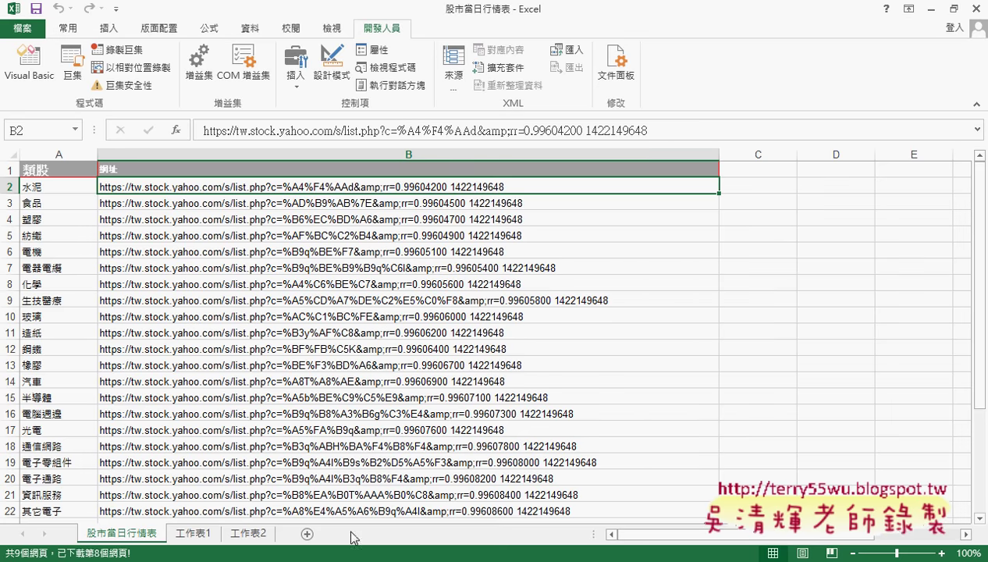
- Switch to the 範例5 workbook, reposition the VBA editor, and select the Yahoo URL in the connection string
{"action": "left_click", "coordinate": [749, 477]}
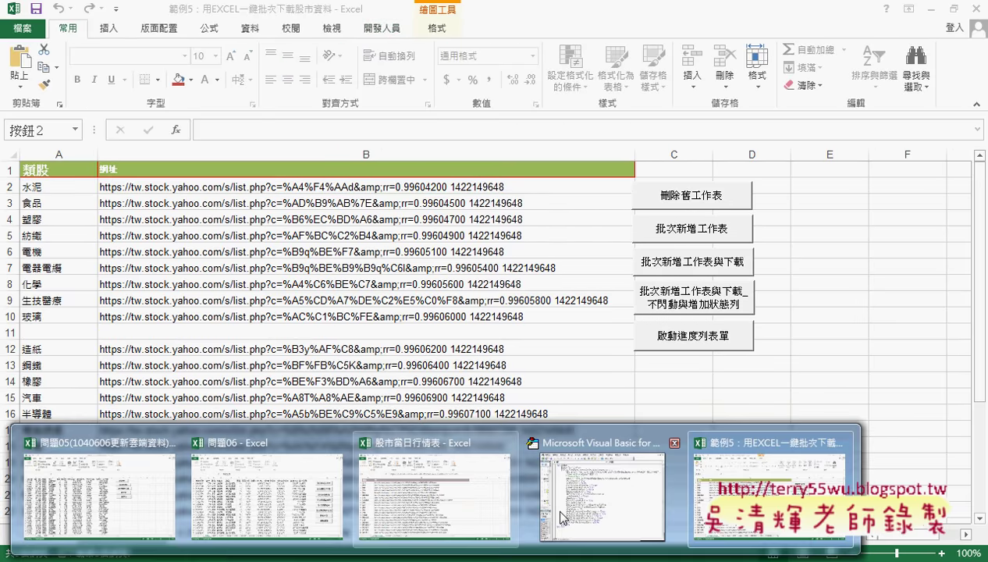
{"action": "left_click", "coordinate": [600, 482]}
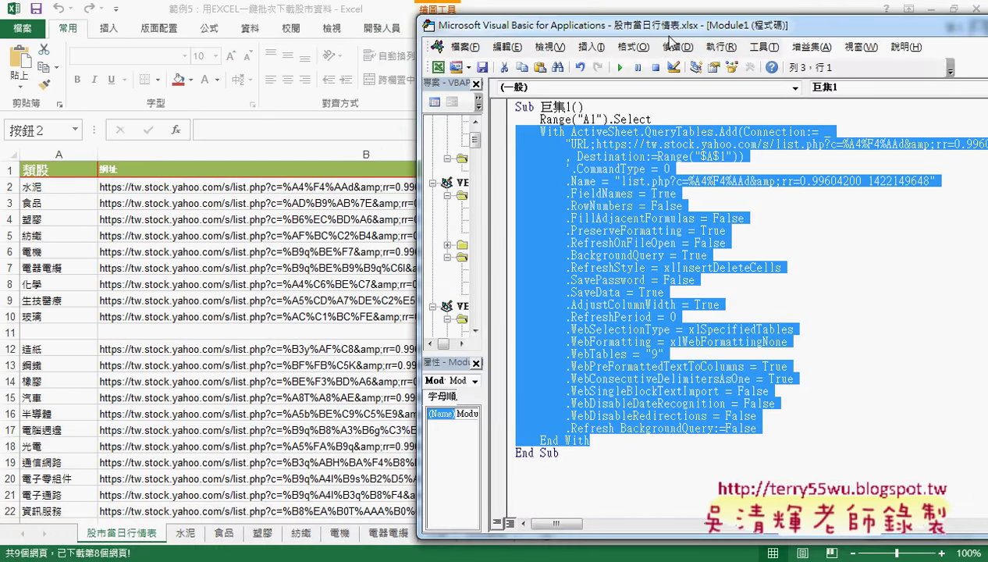
{"action": "left_click_drag", "start_coordinate": [659, 27], "coordinate": [388, 46]}
{"action": "left_click", "coordinate": [393, 189]}
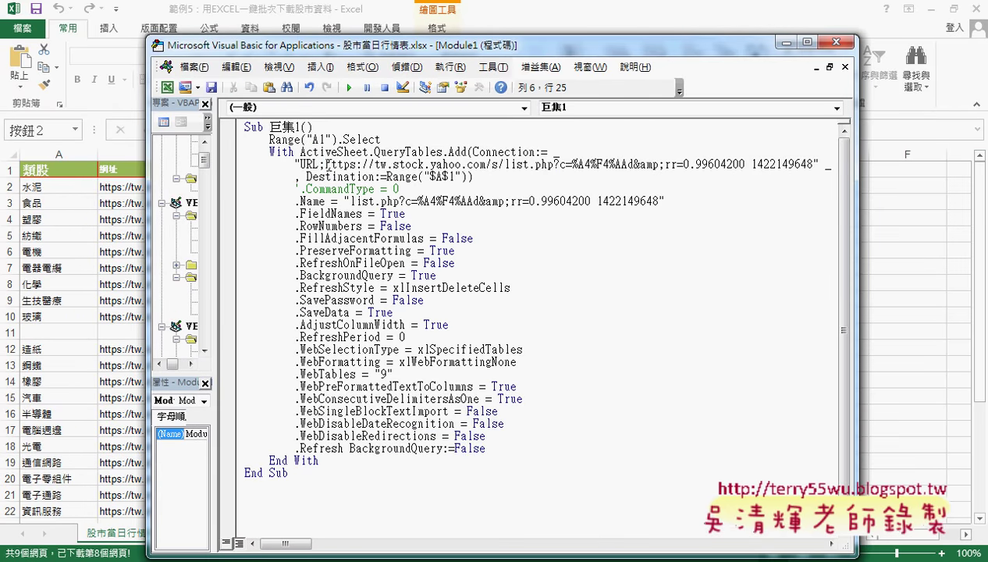
{"action": "mouse_move", "coordinate": [325, 164]}
{"action": "left_mouse_down"}
{"action": "mouse_move", "coordinate": [878, 160]}
{"action": "mouse_move", "coordinate": [686, 178]}
{"action": "left_mouse_up"}
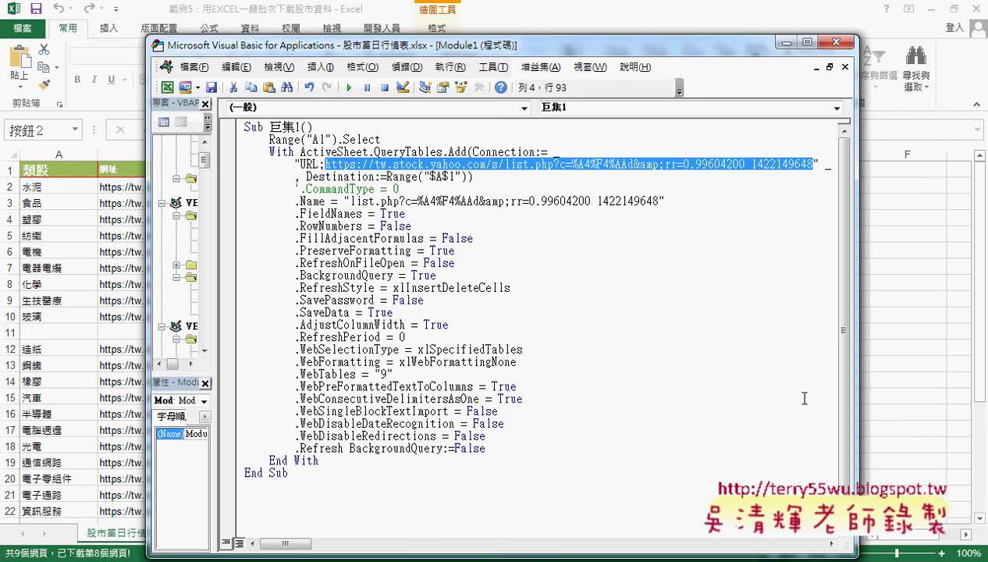
- Open the 批次新增工作表與下載 button's assigned macro via 指定巨集 > 編輯 and maximize the editor
{"action": "left_click_drag", "start_coordinate": [858, 325], "coordinate": [611, 326]}
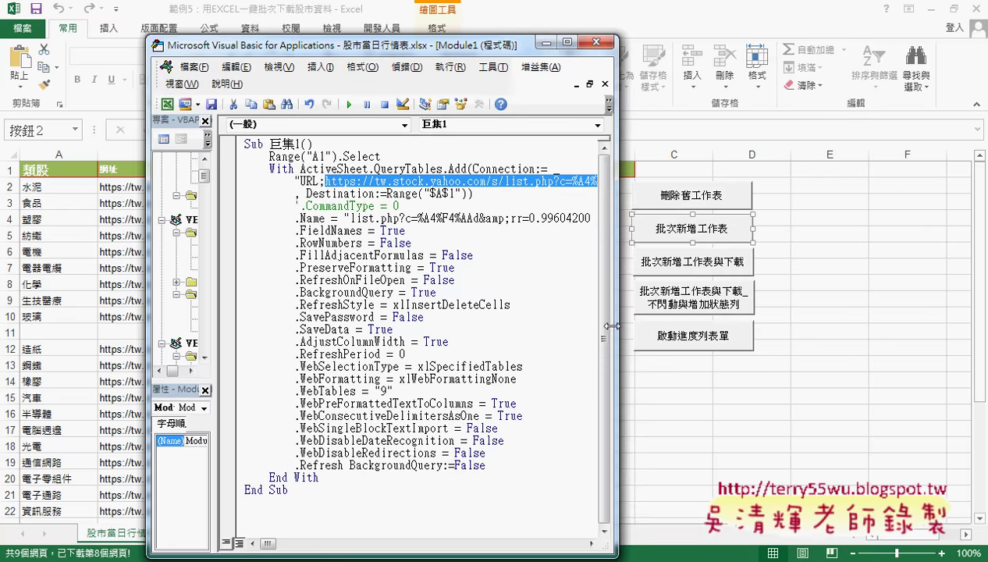
{"action": "right_click", "coordinate": [723, 260]}
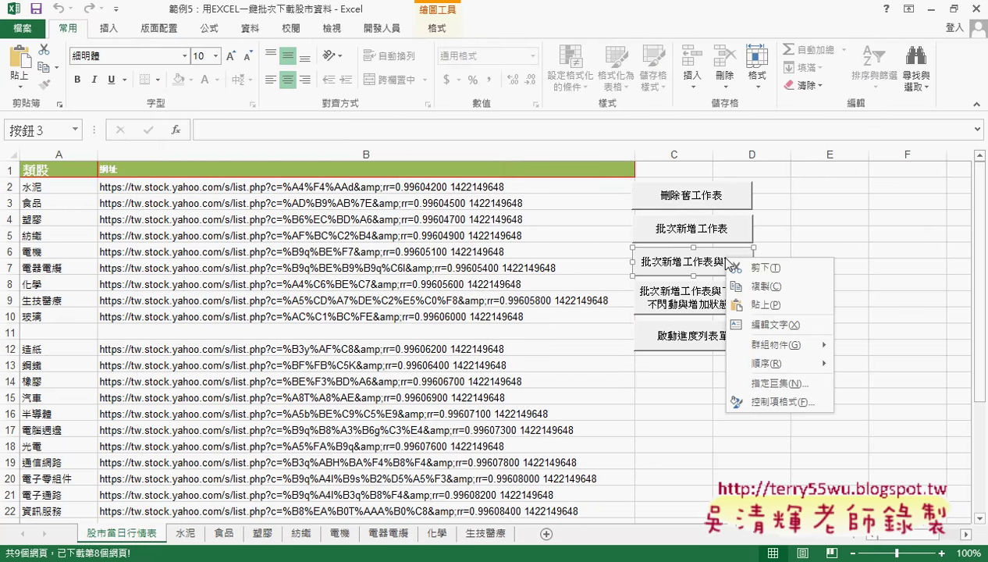
{"action": "left_click", "coordinate": [767, 383]}
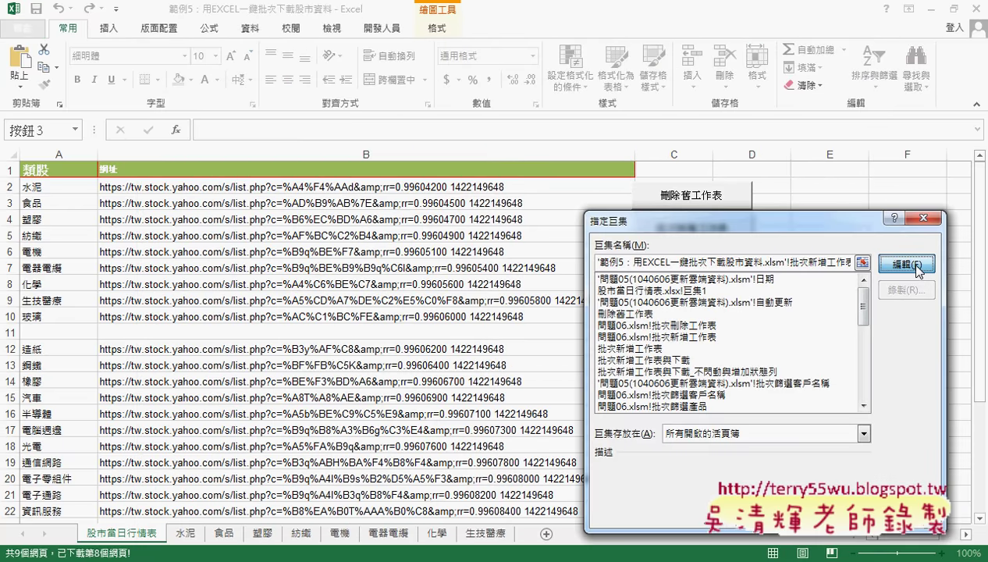
{"action": "left_click", "coordinate": [905, 266]}
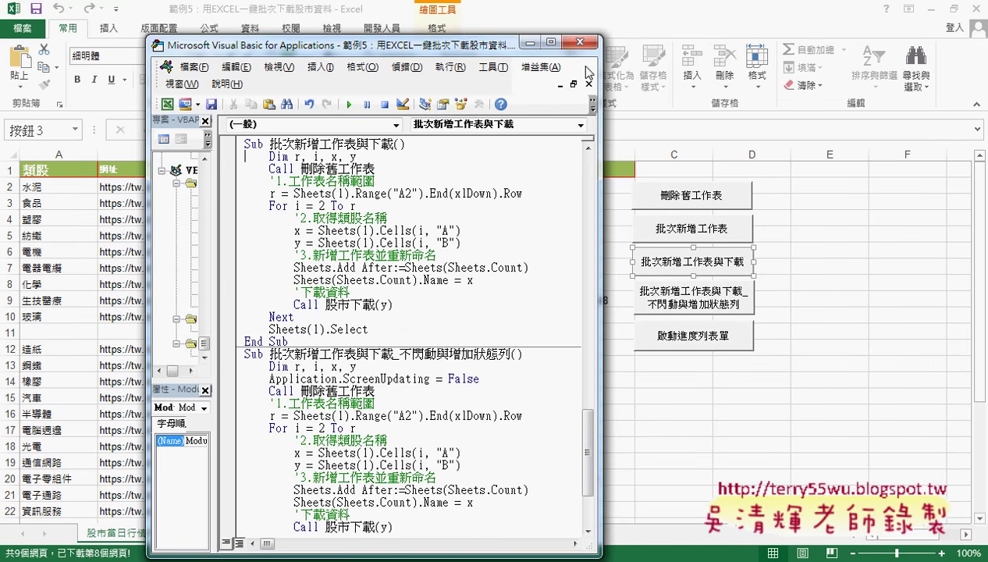
{"action": "left_click", "coordinate": [553, 42]}
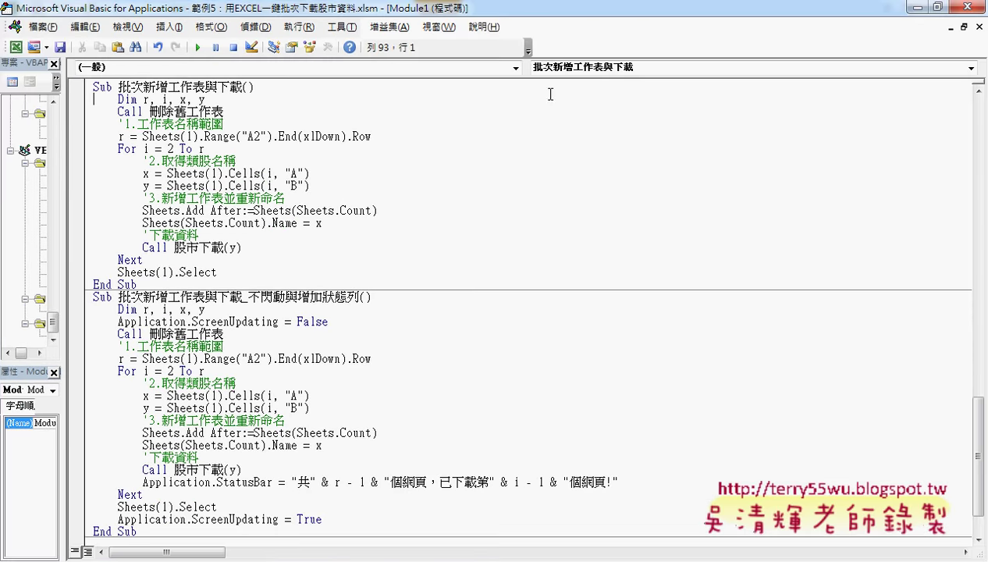
{"action": "left_click_drag", "start_coordinate": [142, 87], "coordinate": [242, 86]}
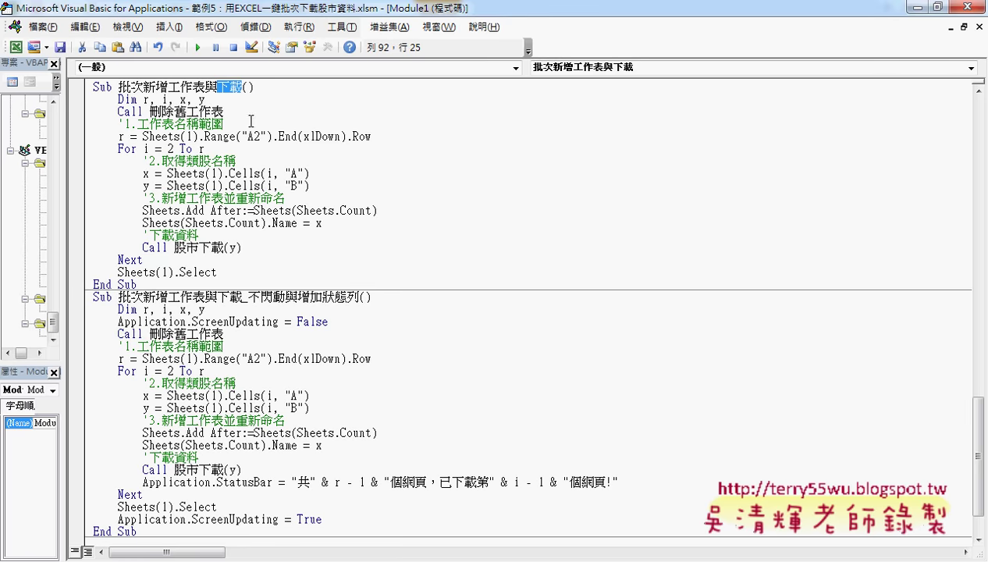